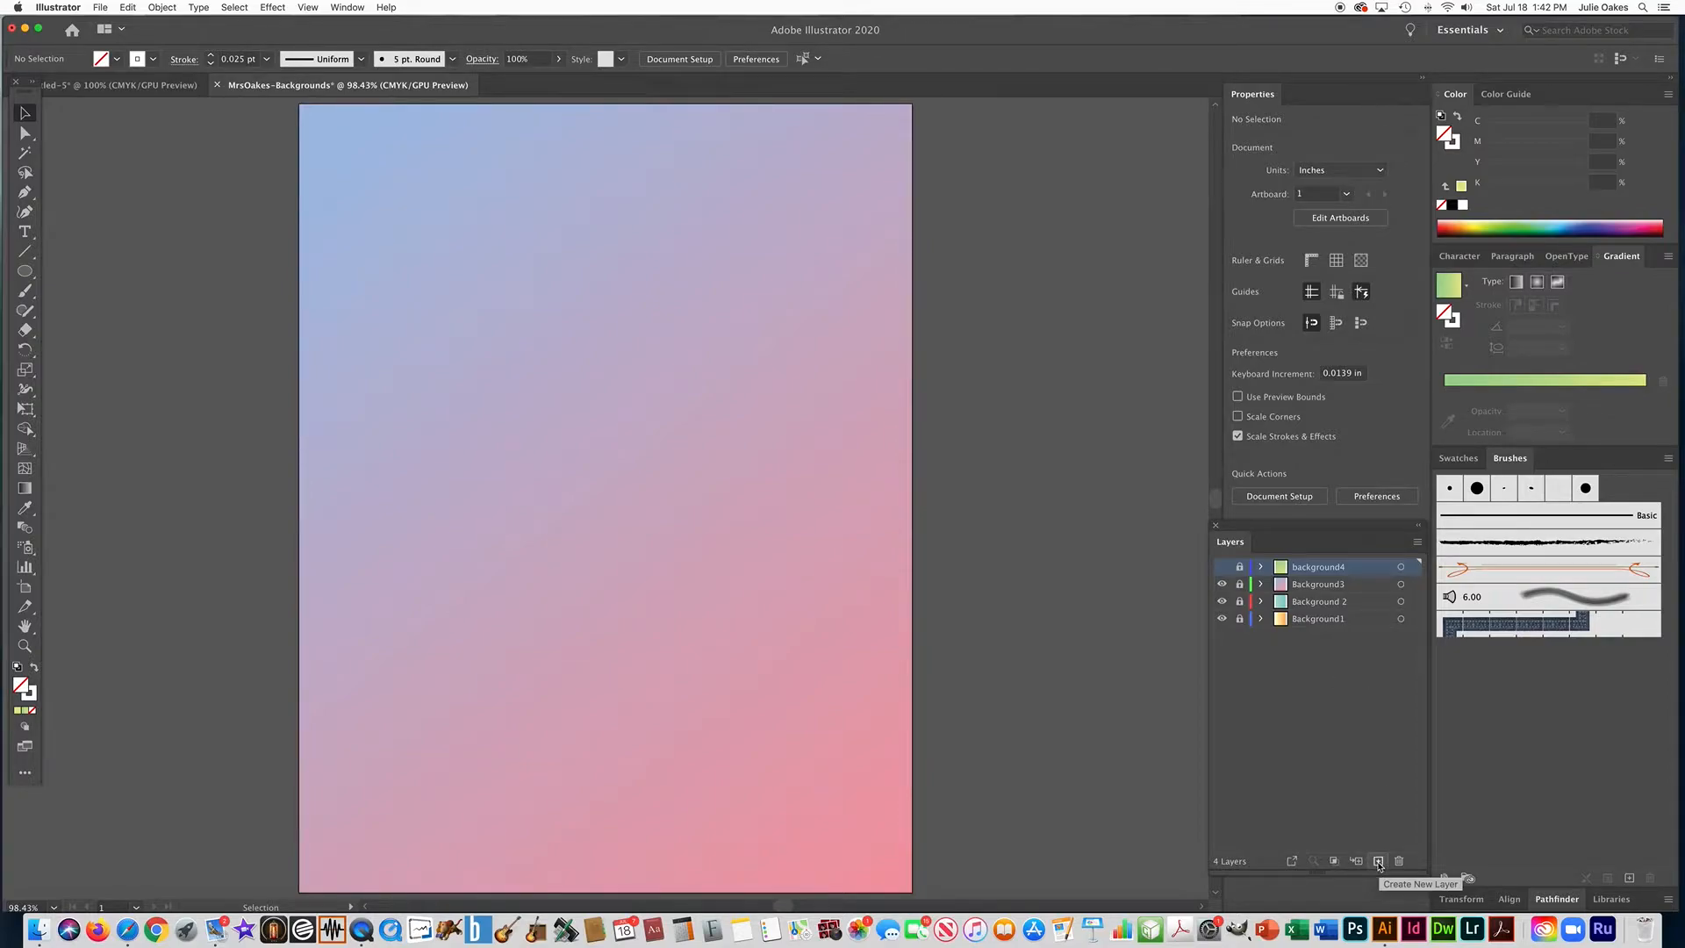
Create a new layer named shape1 above the background layers
{"action": "left_click", "coordinate": [1417, 542]}
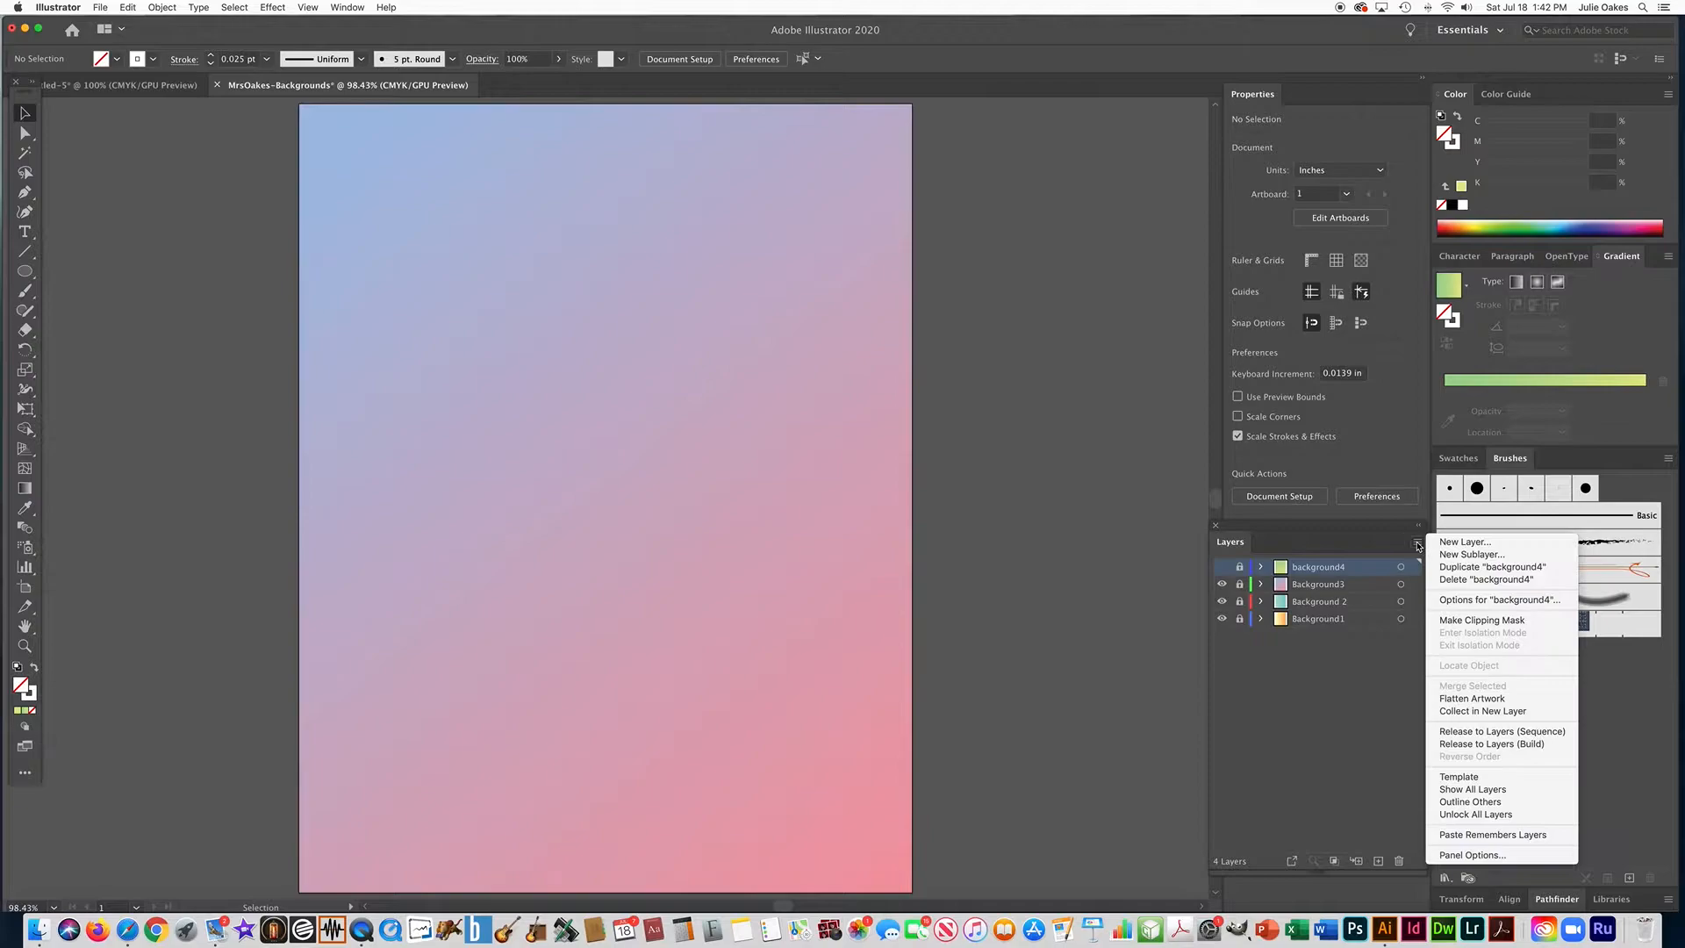
{"action": "left_click", "coordinate": [1461, 542]}
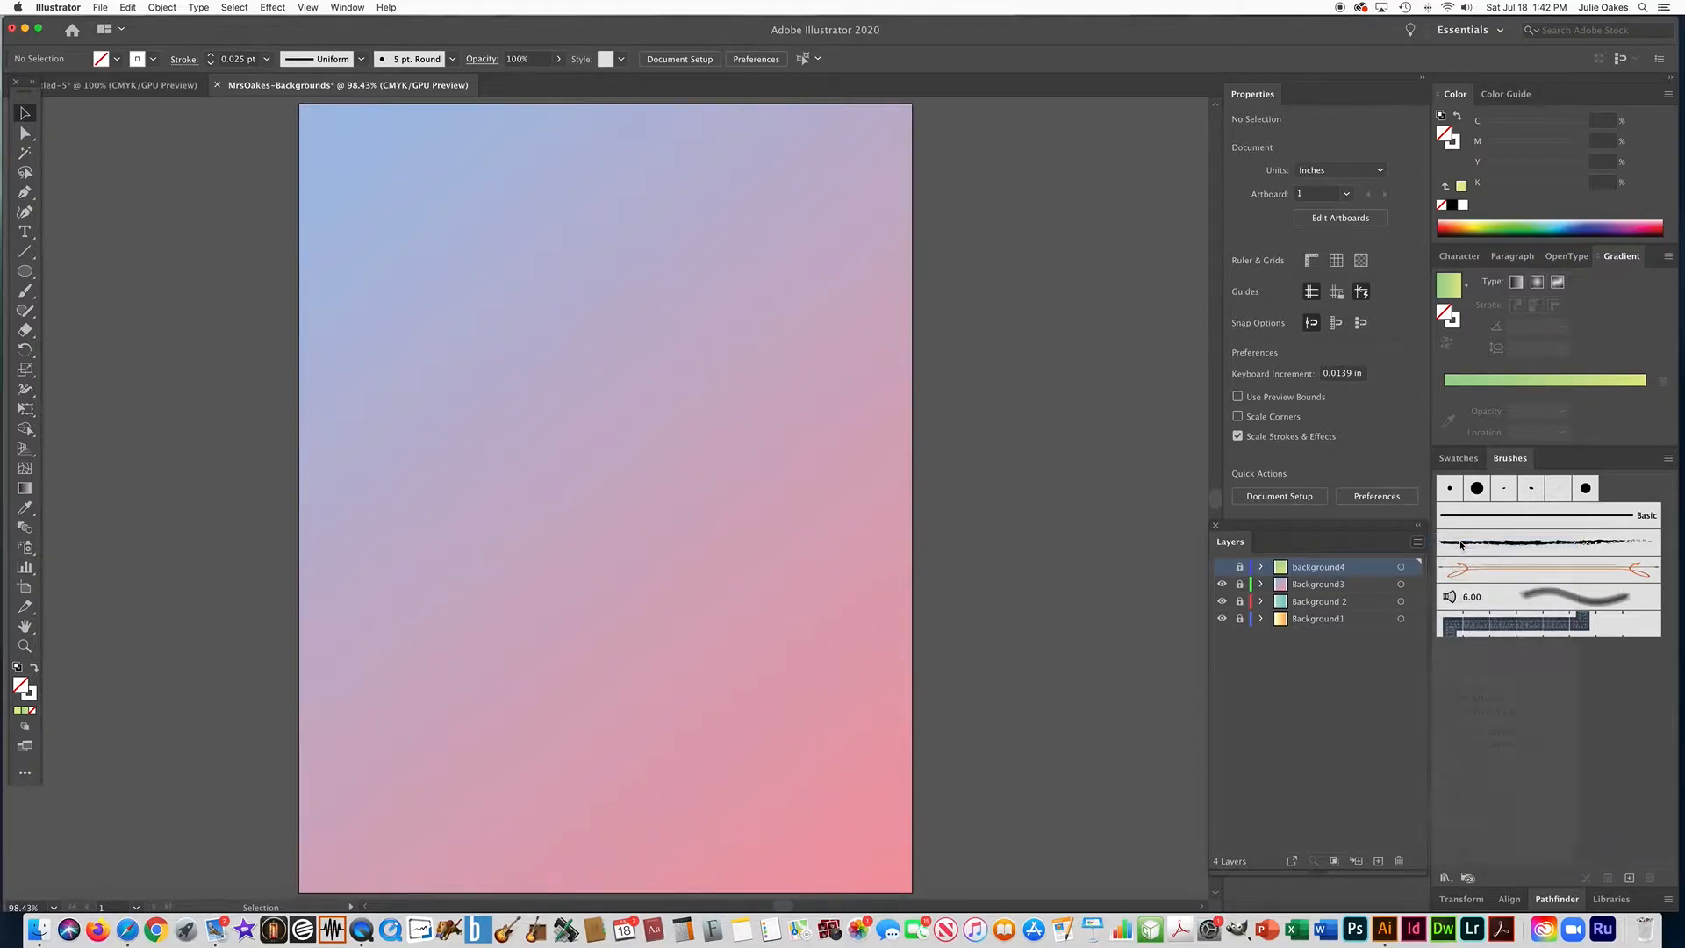
{"action": "type", "text": "shape1"}
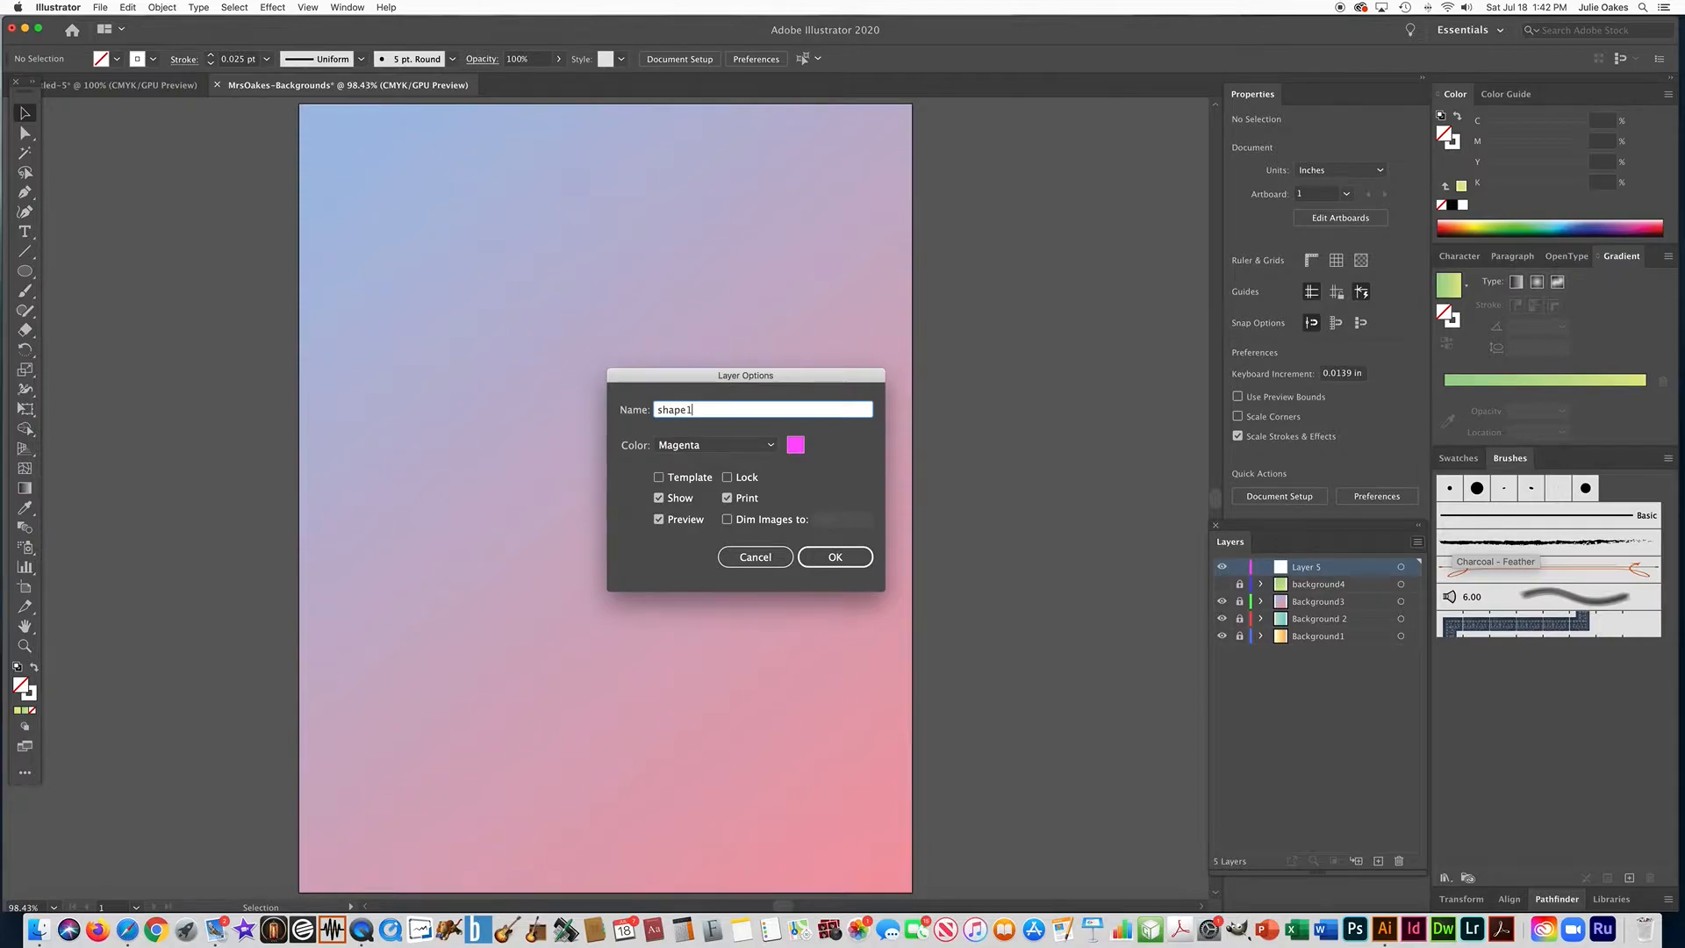
{"action": "left_click", "coordinate": [864, 570]}
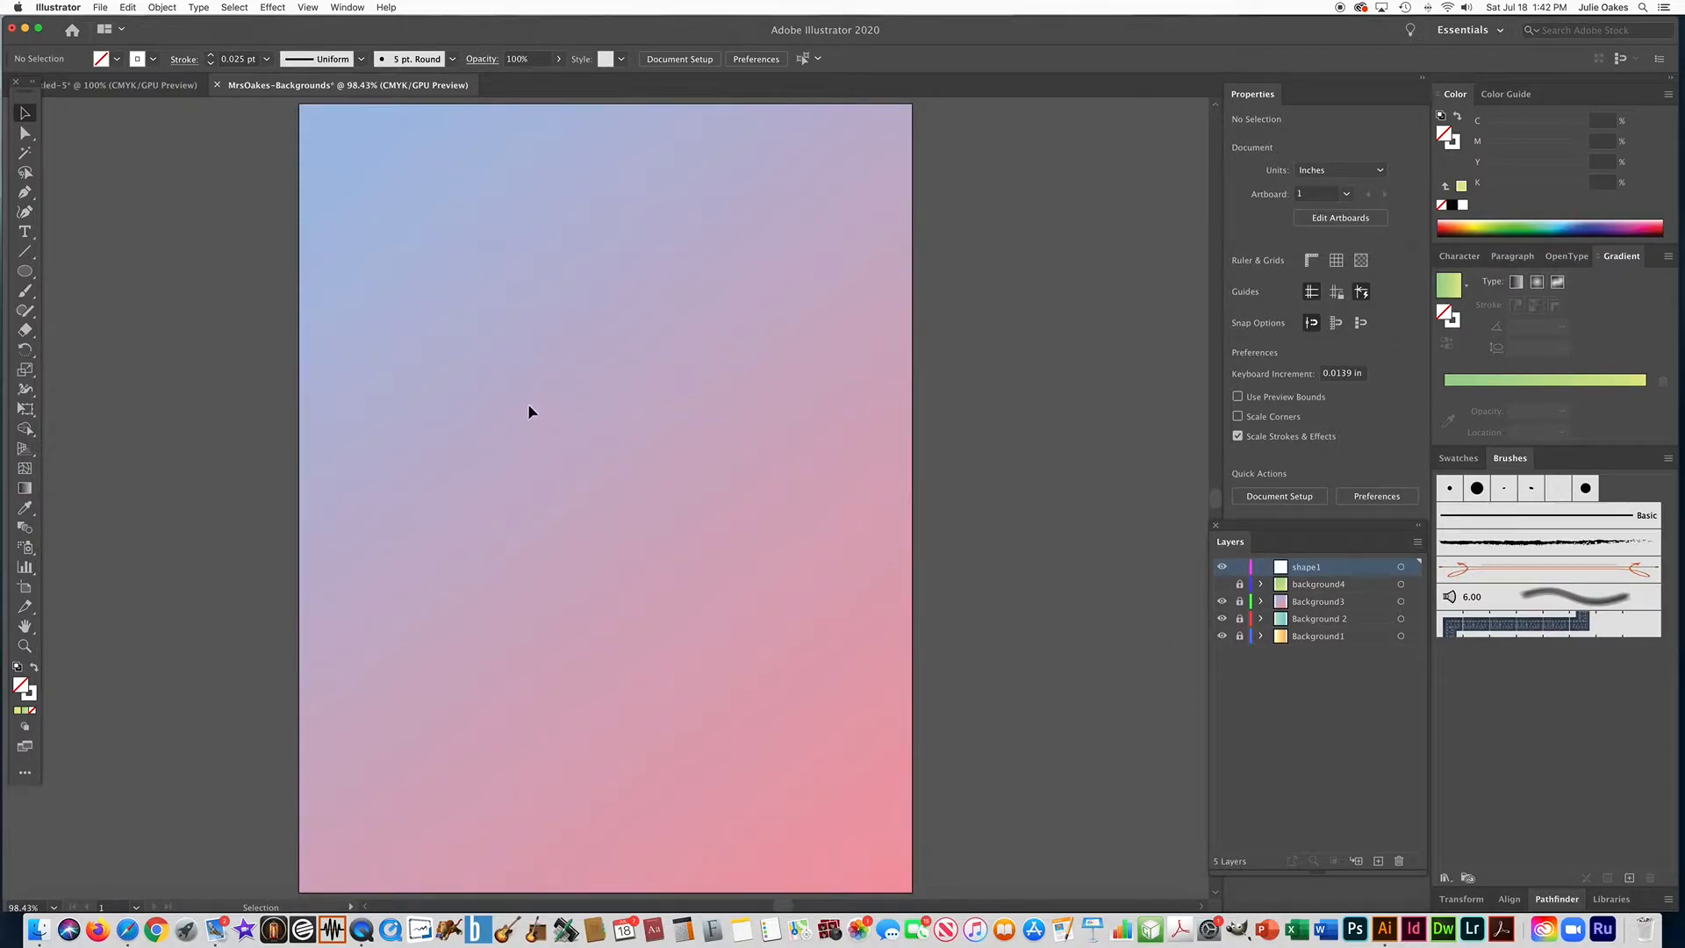
Create a 12 in by 12 in circle on the shape1 layer with the Ellipse tool
{"action": "left_click", "coordinate": [24, 272]}
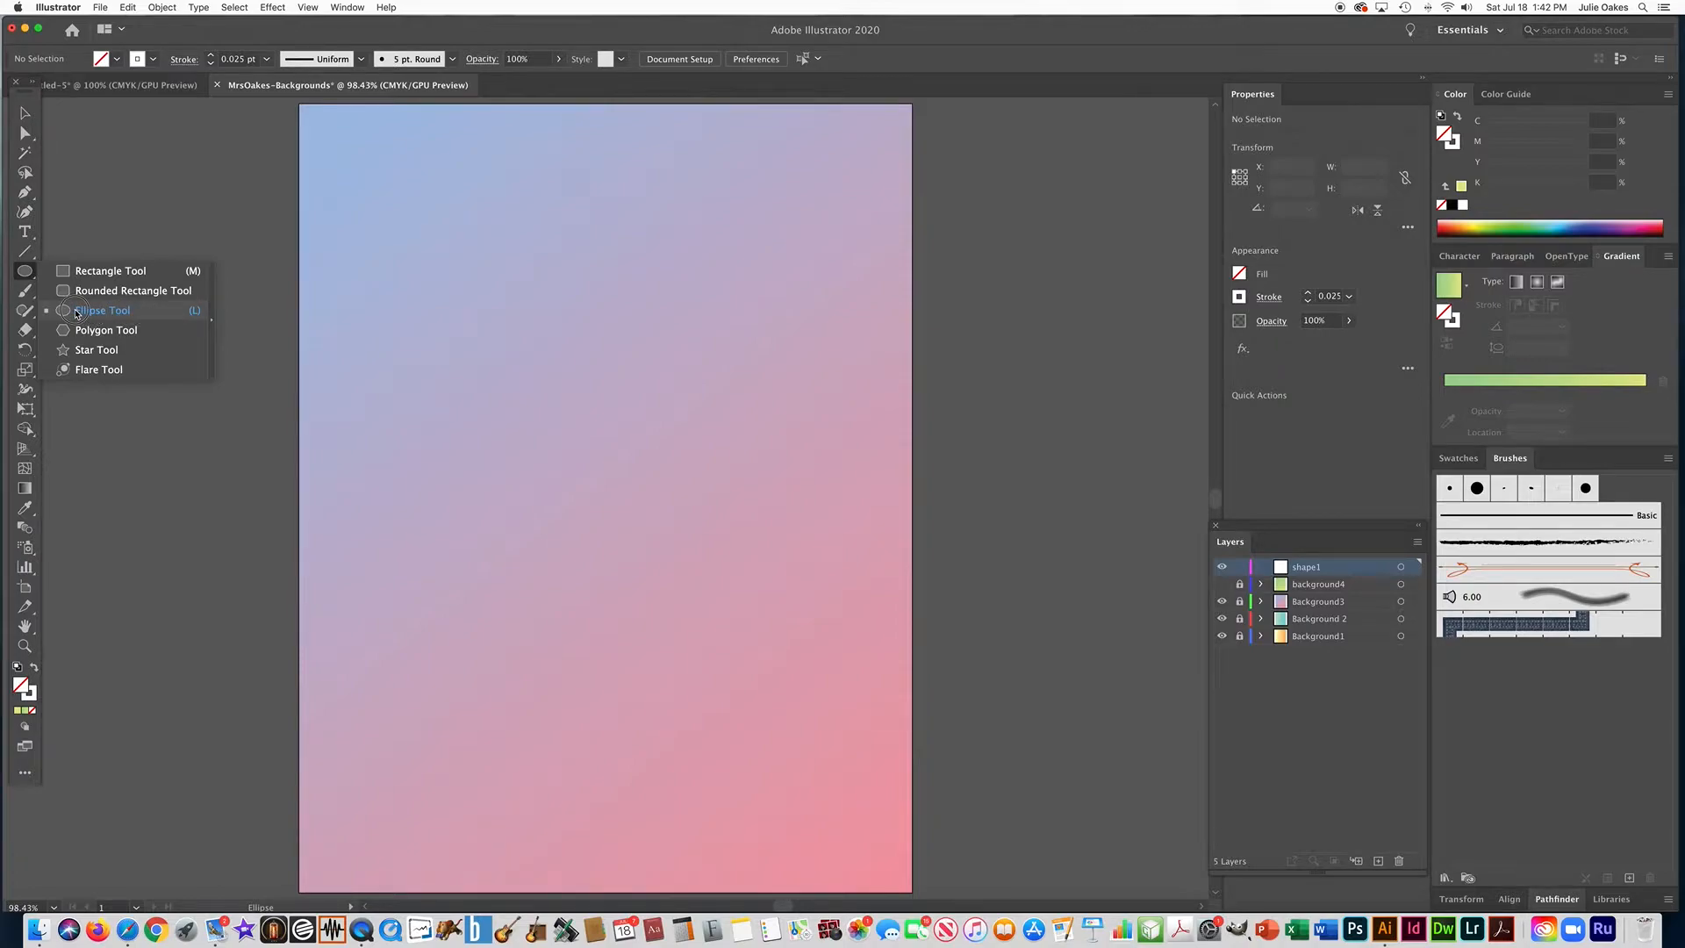
{"action": "left_click", "coordinate": [77, 311]}
{"action": "left_click", "coordinate": [478, 273]}
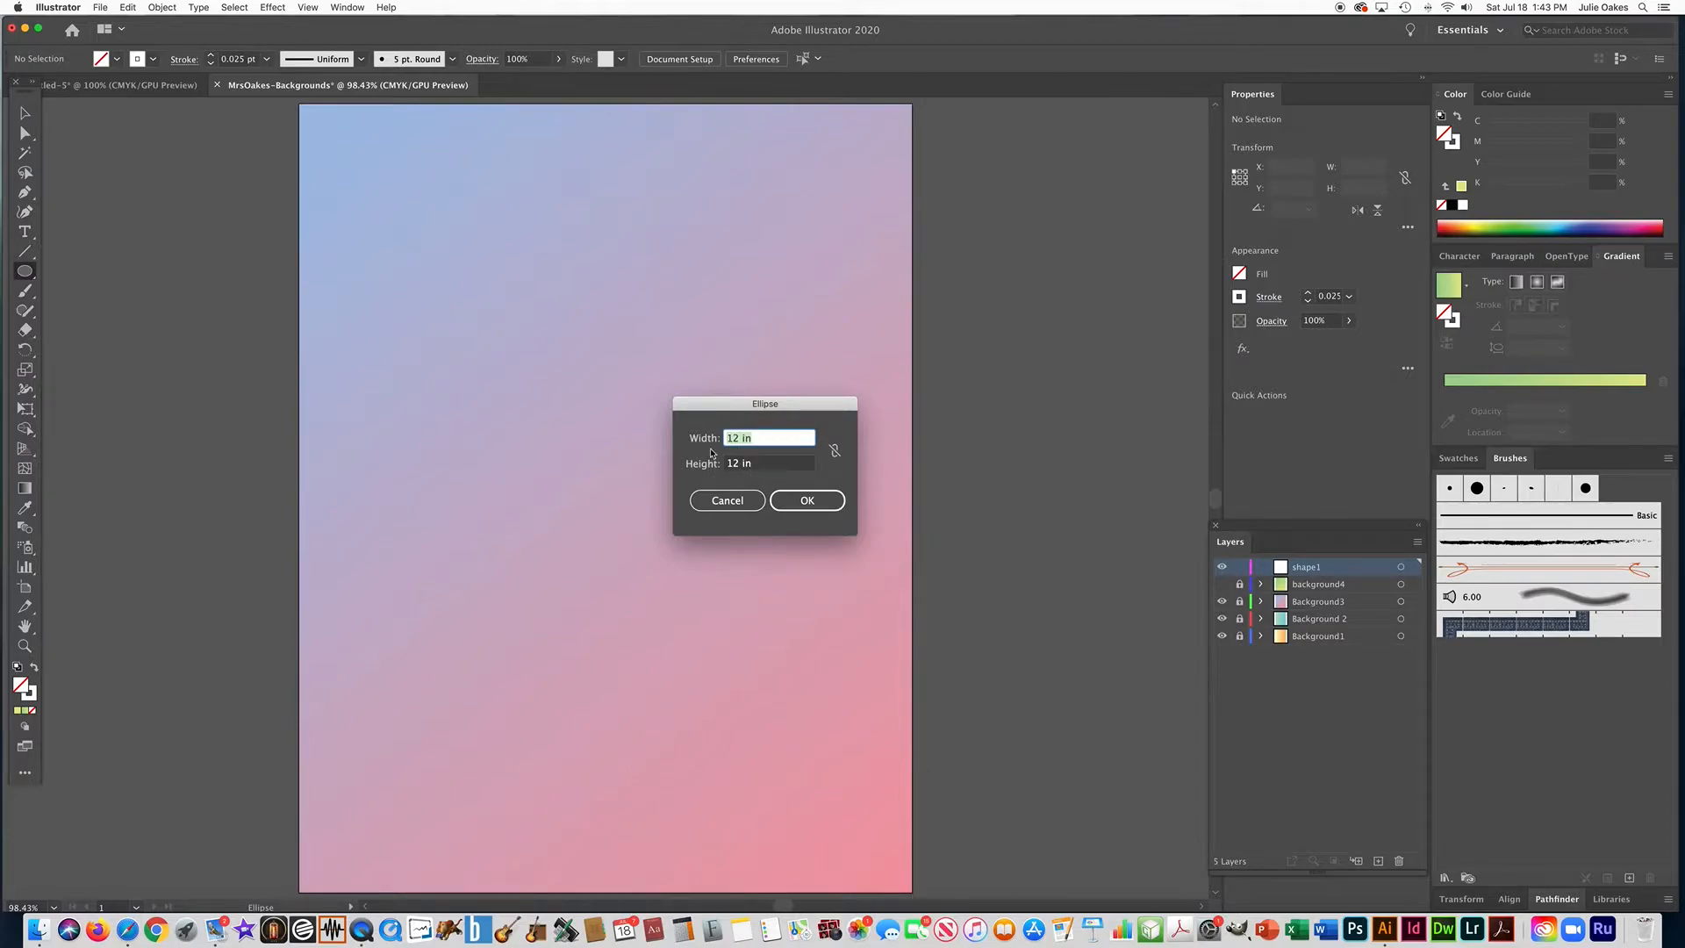
{"action": "left_click", "coordinate": [805, 500]}
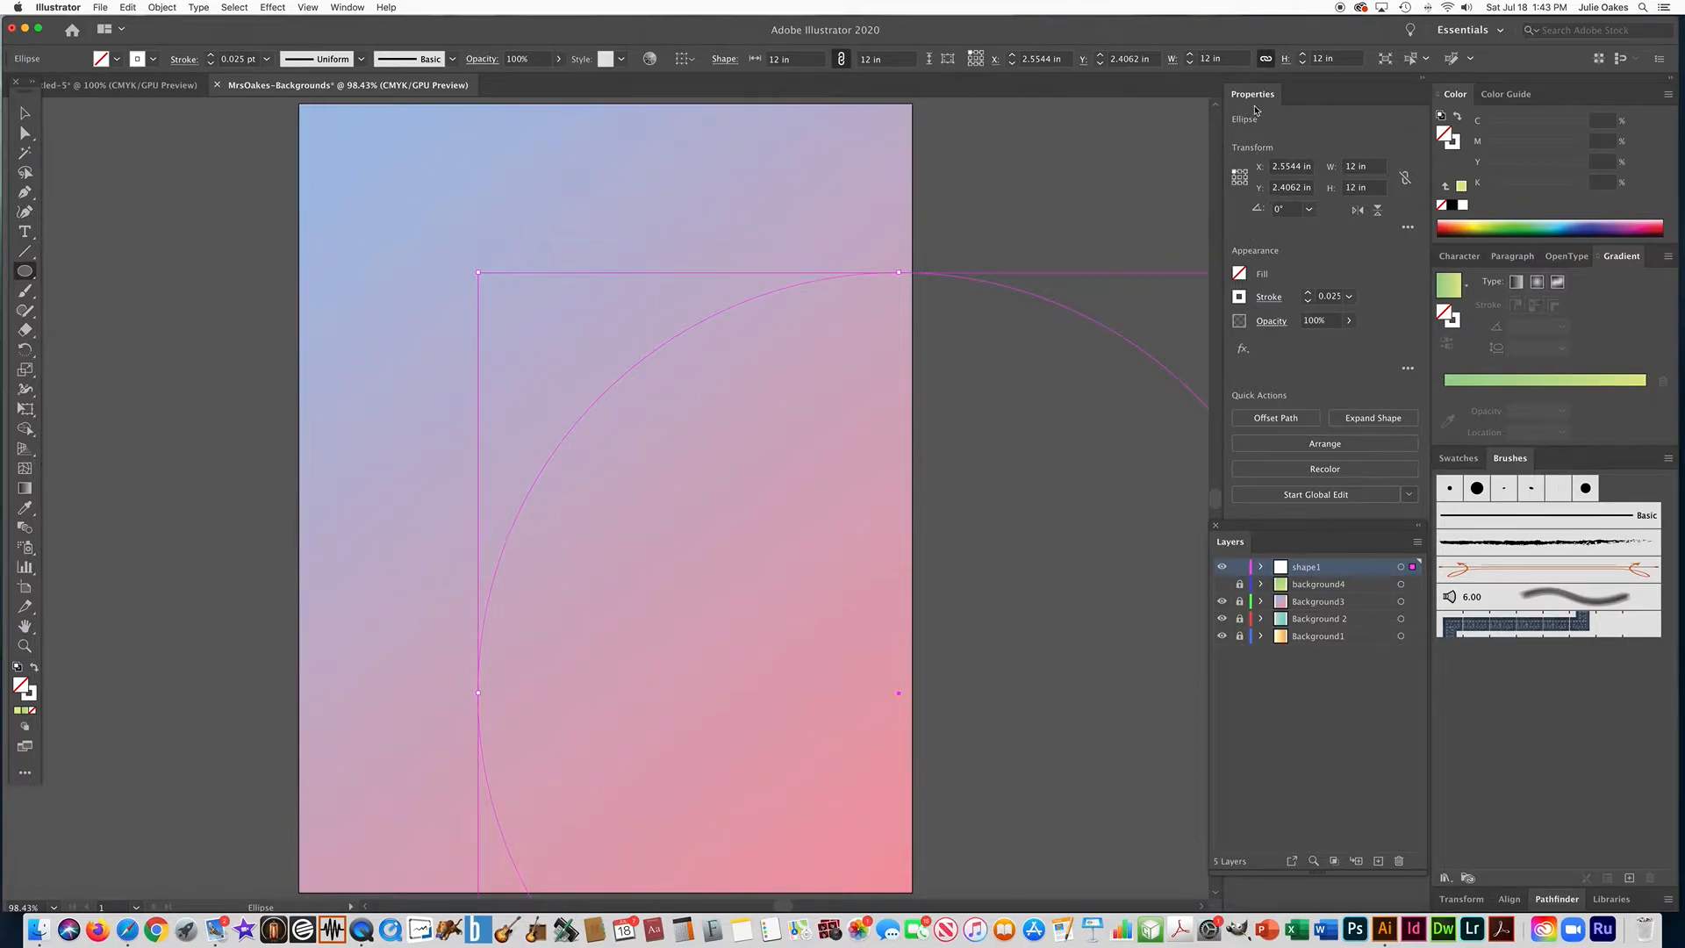
Check the circle's fill and stroke swatches and set its stroke weight to 0.5 pt
{"action": "left_click", "coordinate": [1238, 275]}
{"action": "left_click", "coordinate": [1239, 298]}
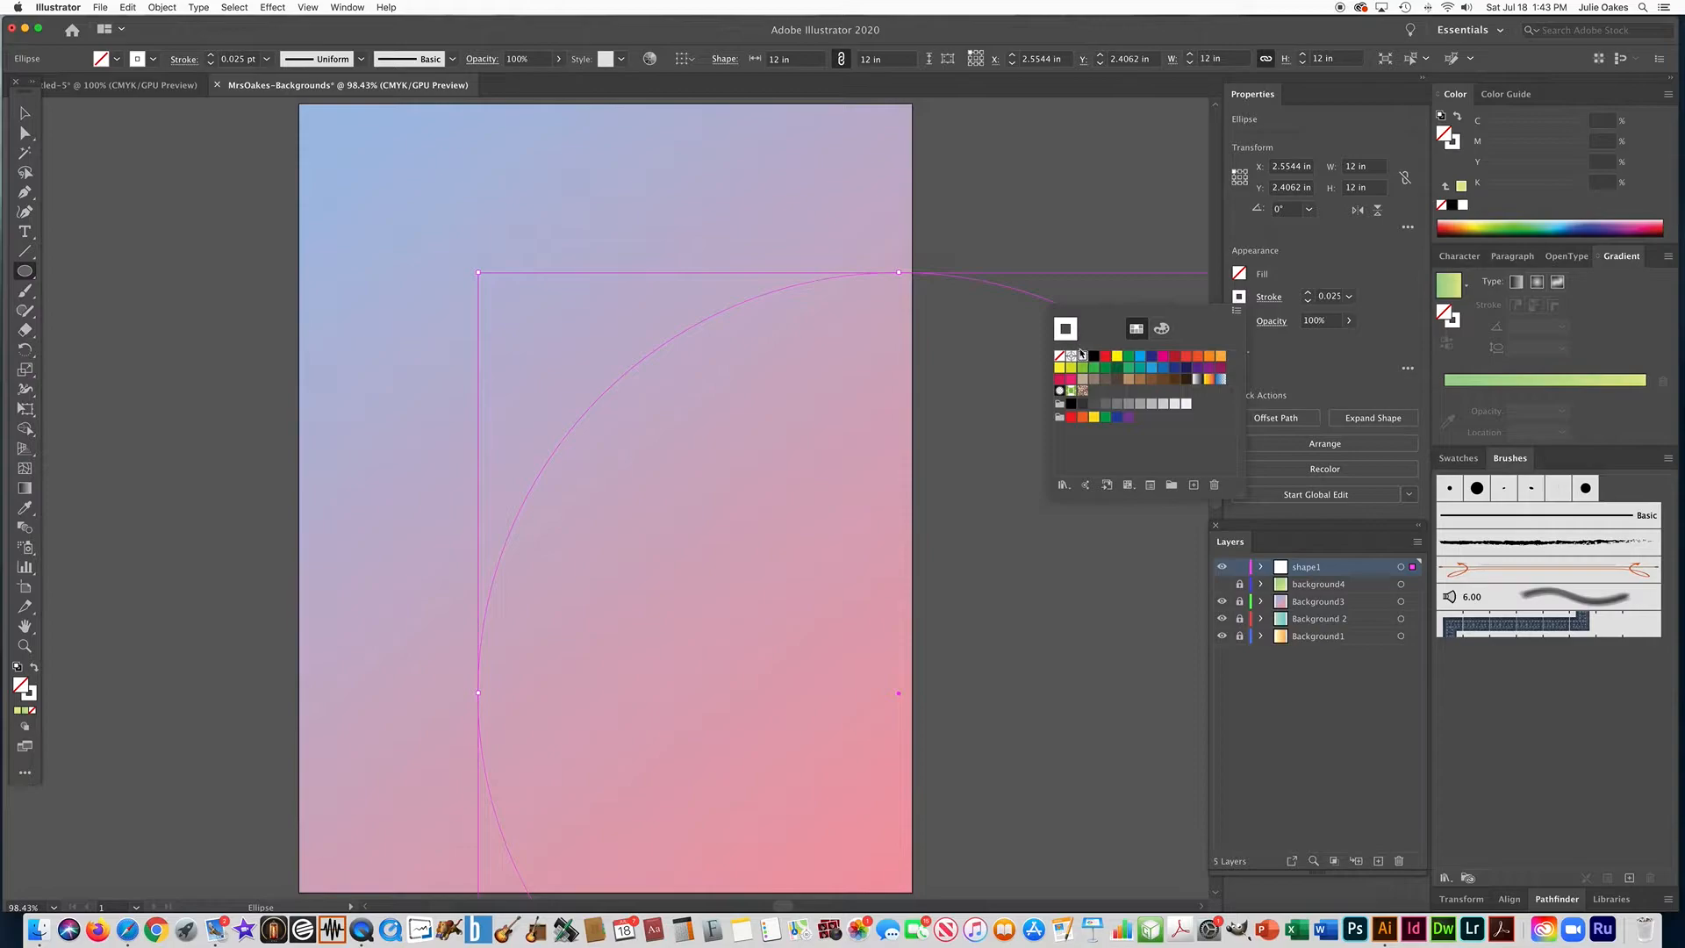
{"action": "left_click", "coordinate": [1349, 297]}
{"action": "left_click", "coordinate": [1367, 333]}
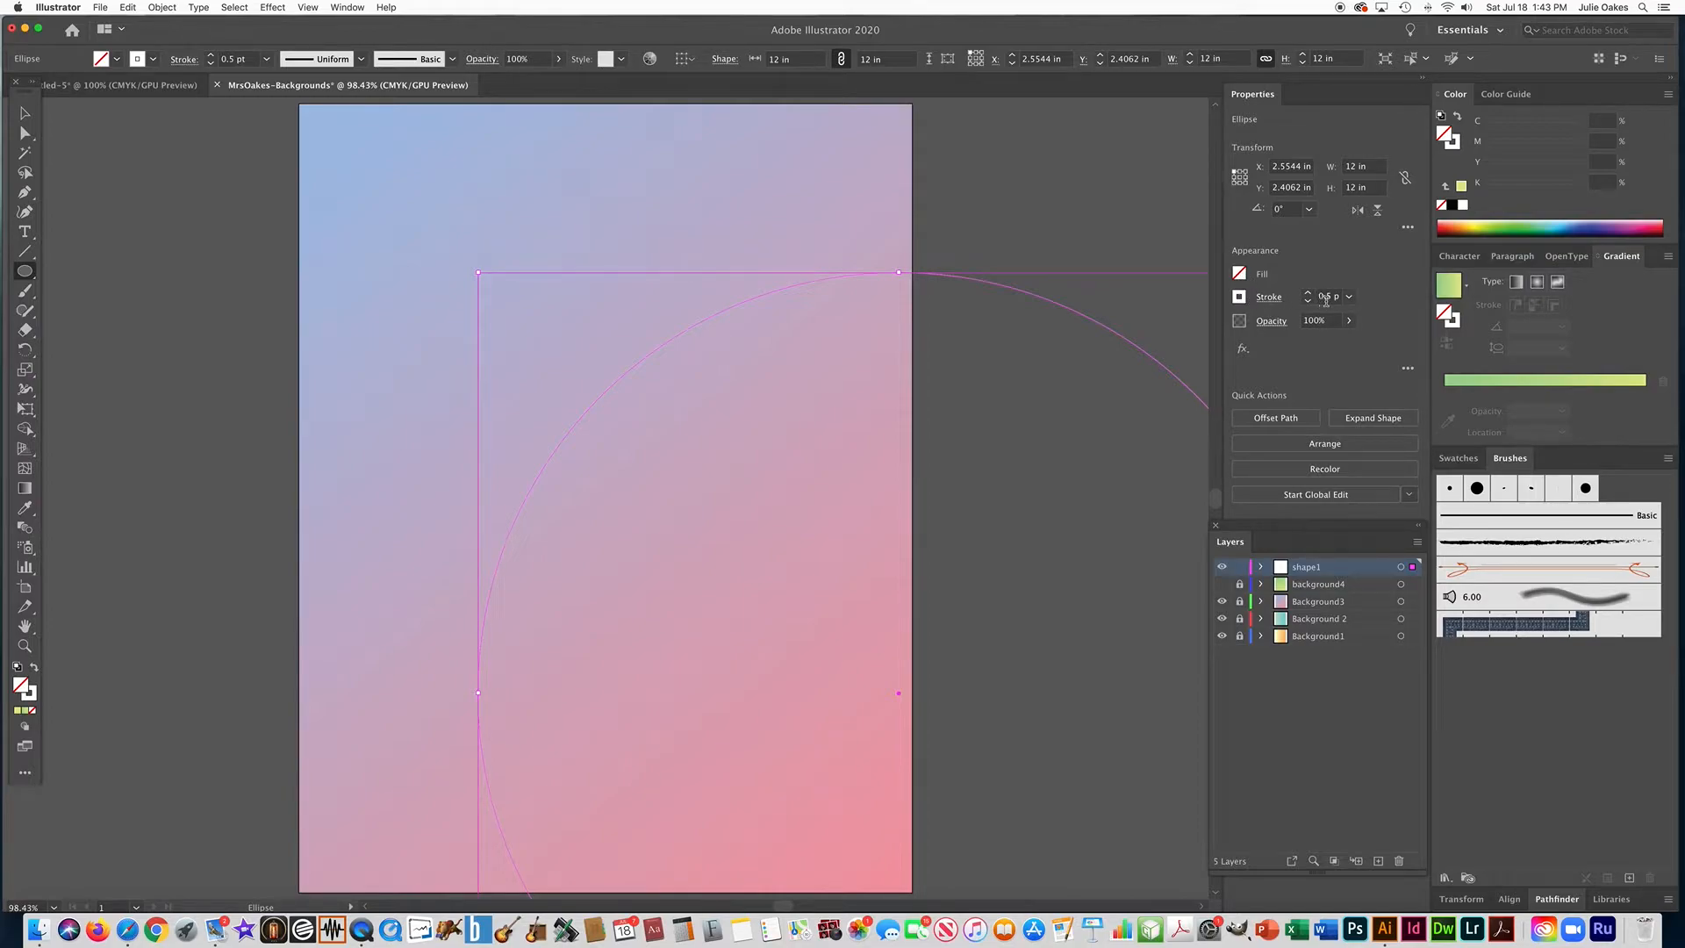
Move the large circle so it sits roughly centred over the artboard and extends past its edges
{"action": "key", "text": "v"}
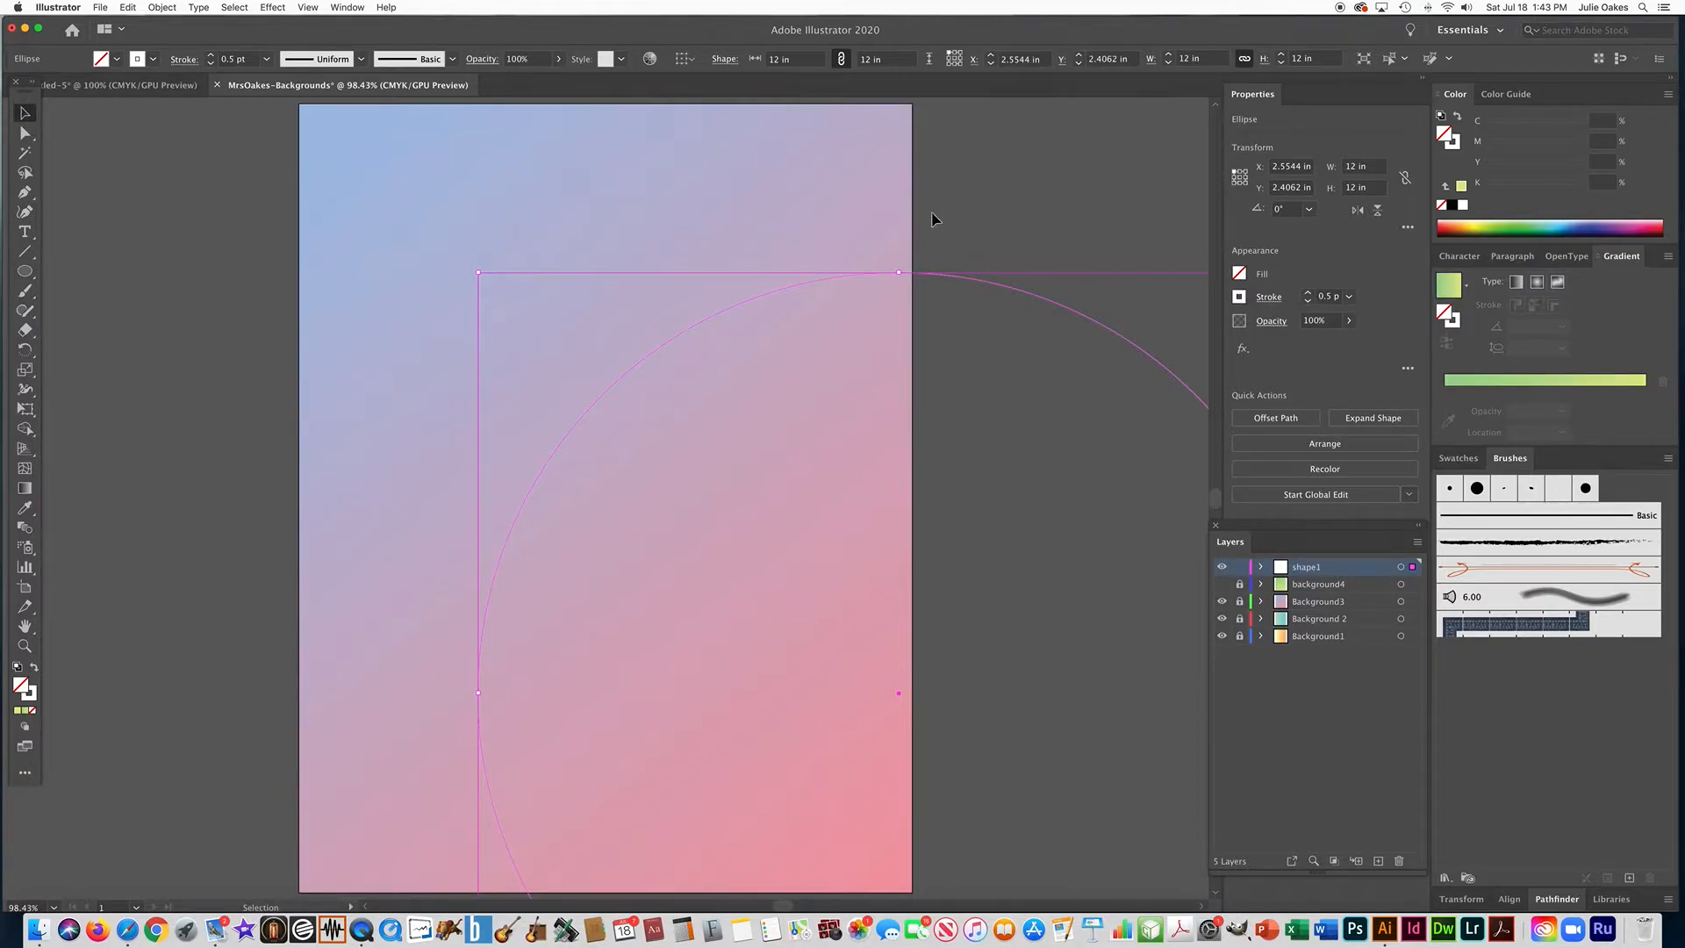
{"action": "left_click_drag", "start_coordinate": [1041, 301], "coordinate": [781, 134]}
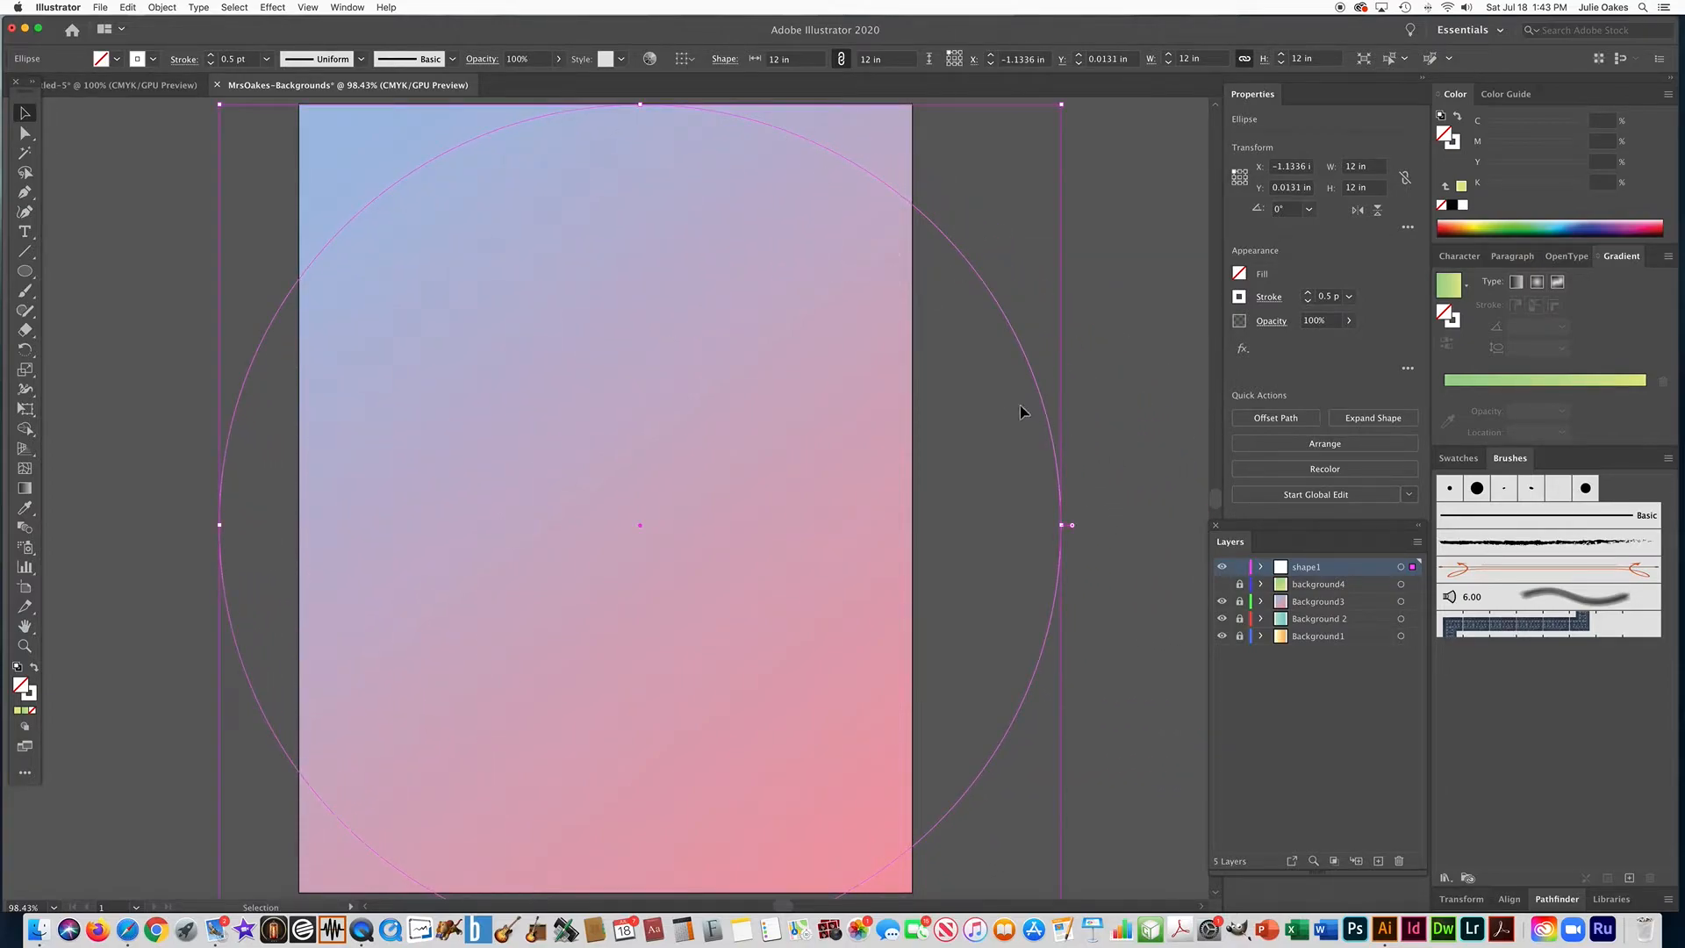
{"action": "key", "text": "super+minus"}
{"action": "left_click_drag", "start_coordinate": [888, 557], "coordinate": [883, 530]}
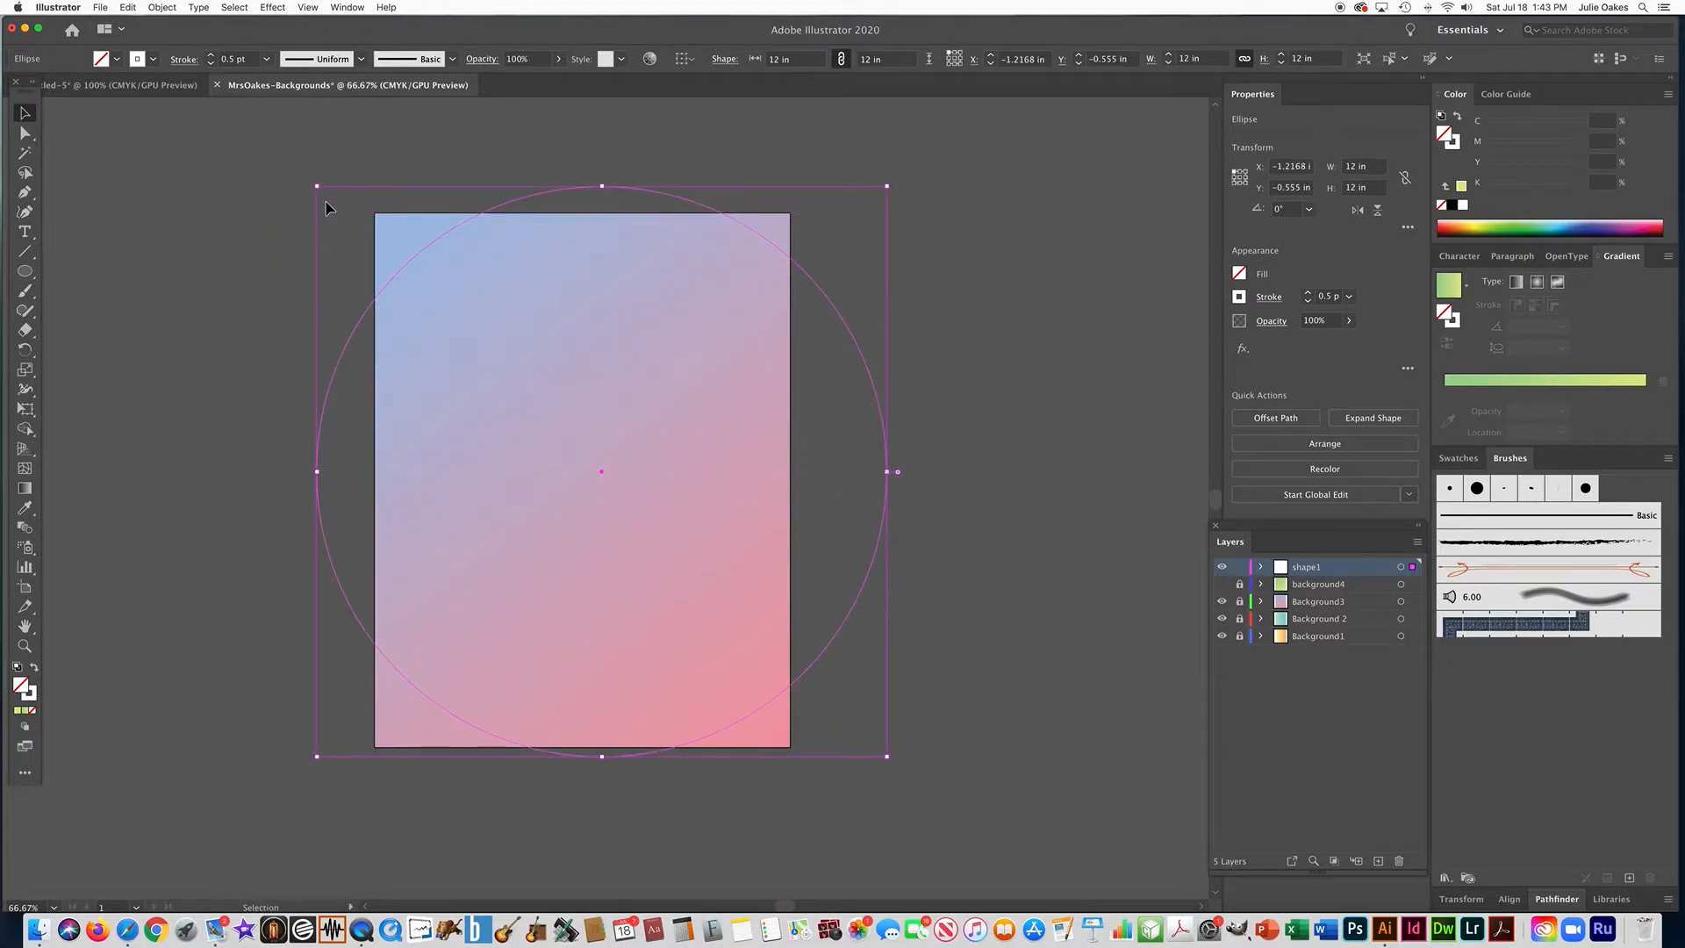
{"action": "left_click", "coordinate": [212, 233]}
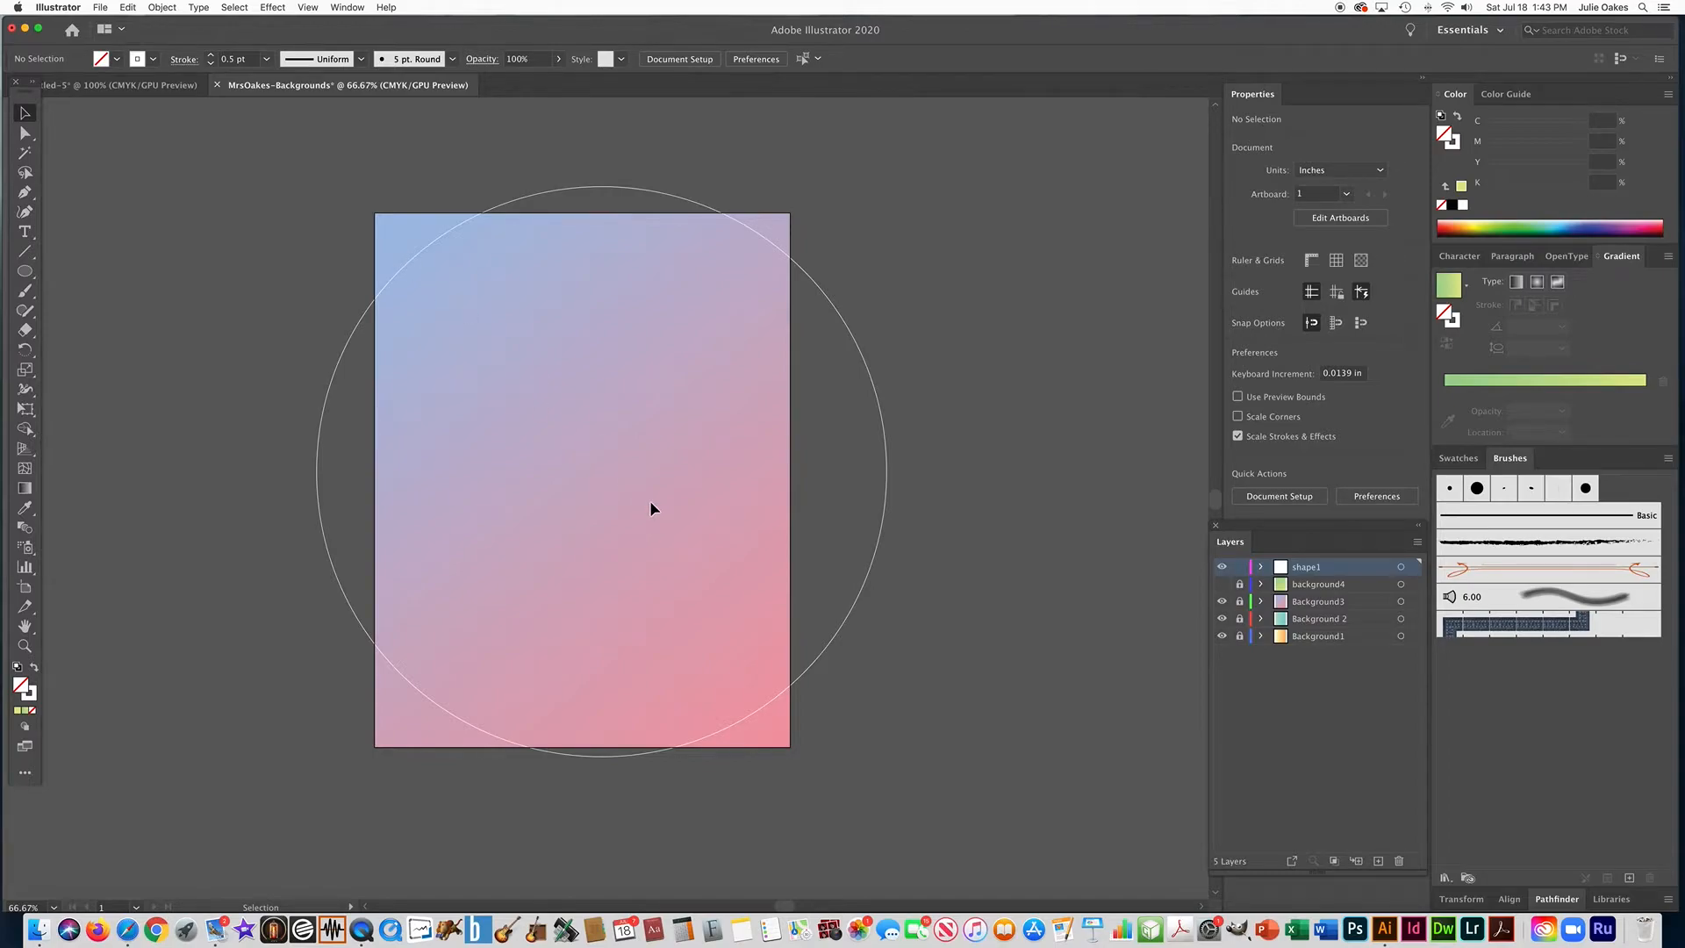
{"action": "left_click", "coordinate": [317, 438]}
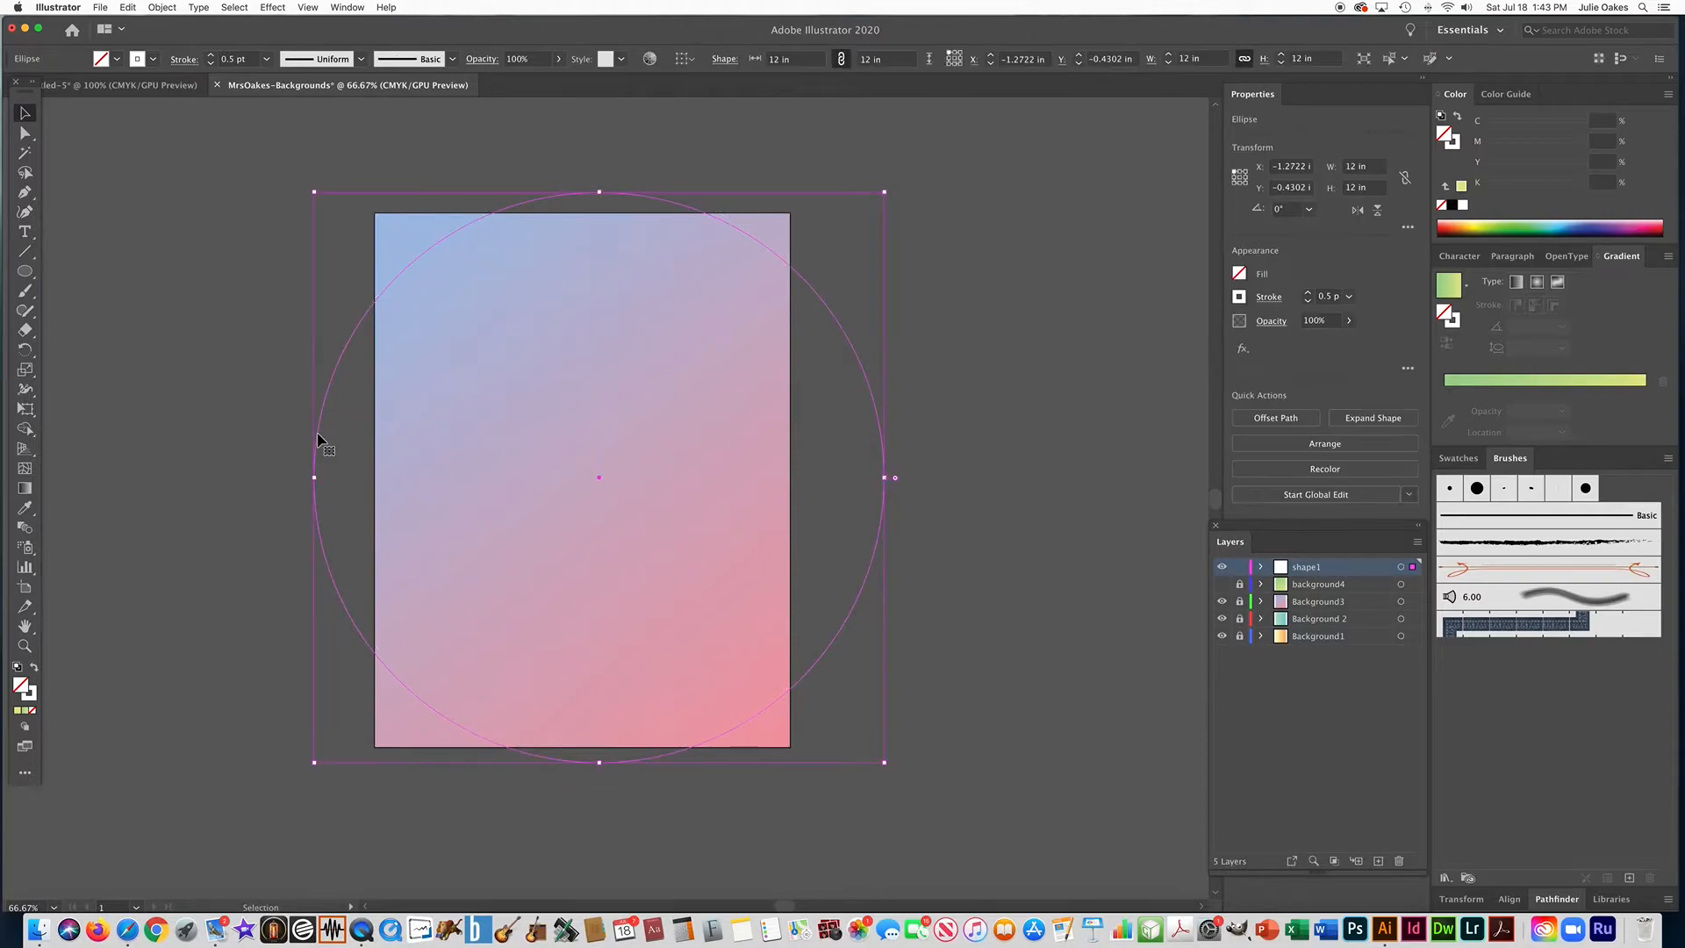
Make a copy of the large circle scaled uniformly to 5% at its centre
{"action": "double_click", "coordinate": [25, 376]}
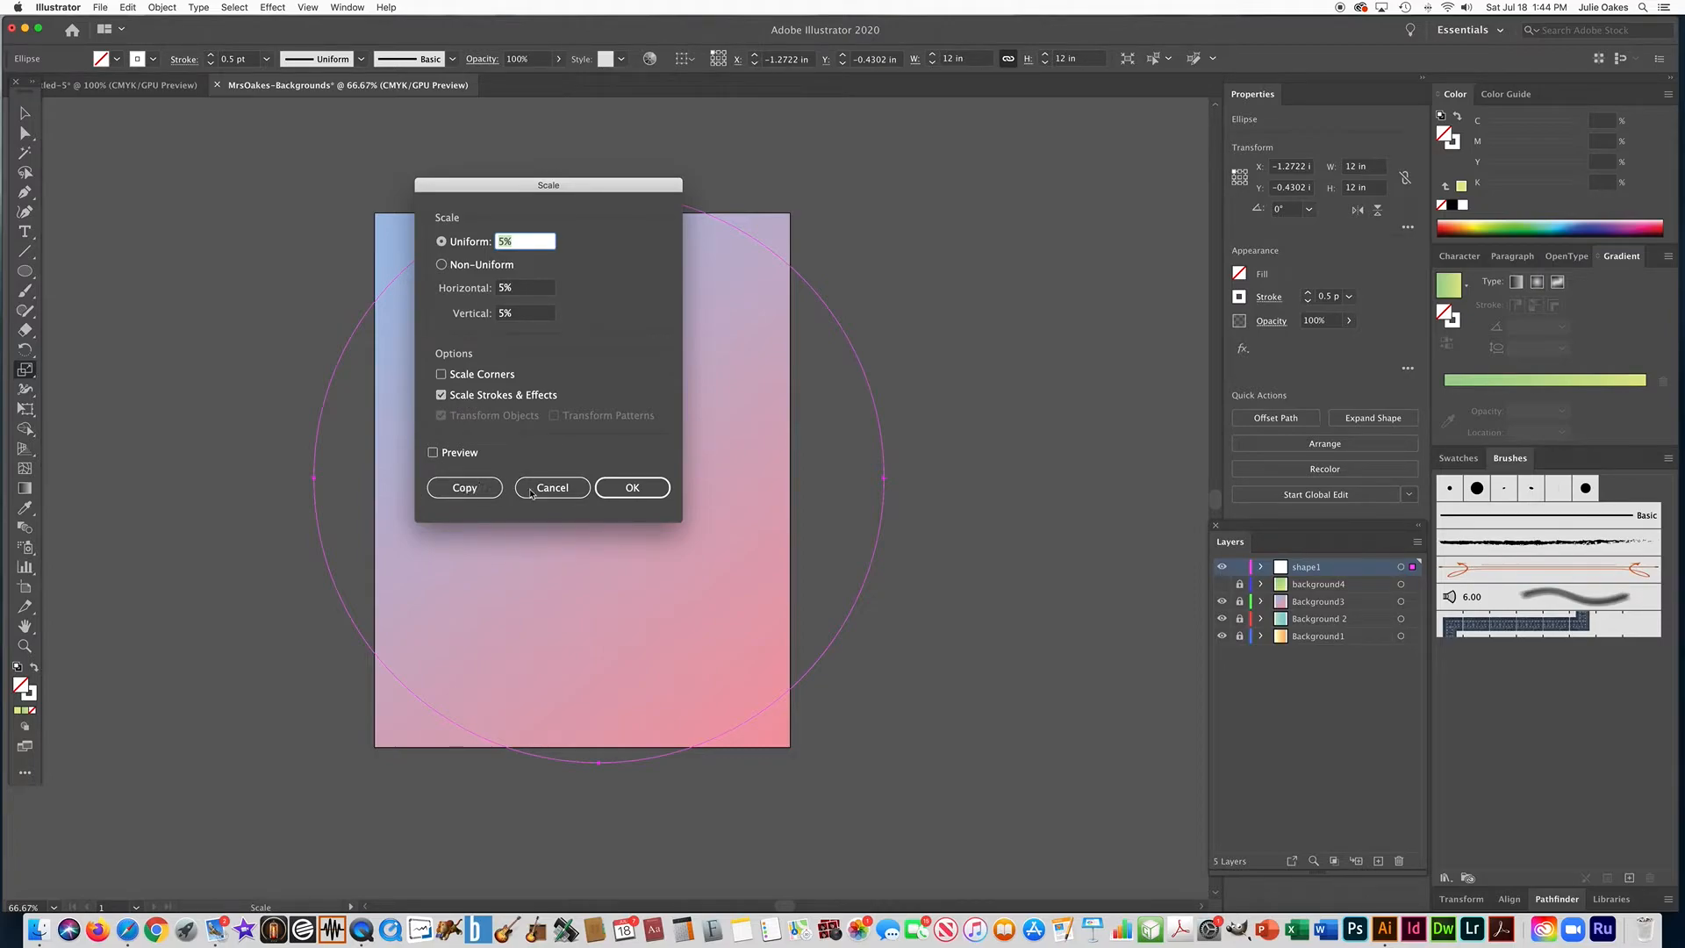
{"action": "left_click", "coordinate": [457, 489]}
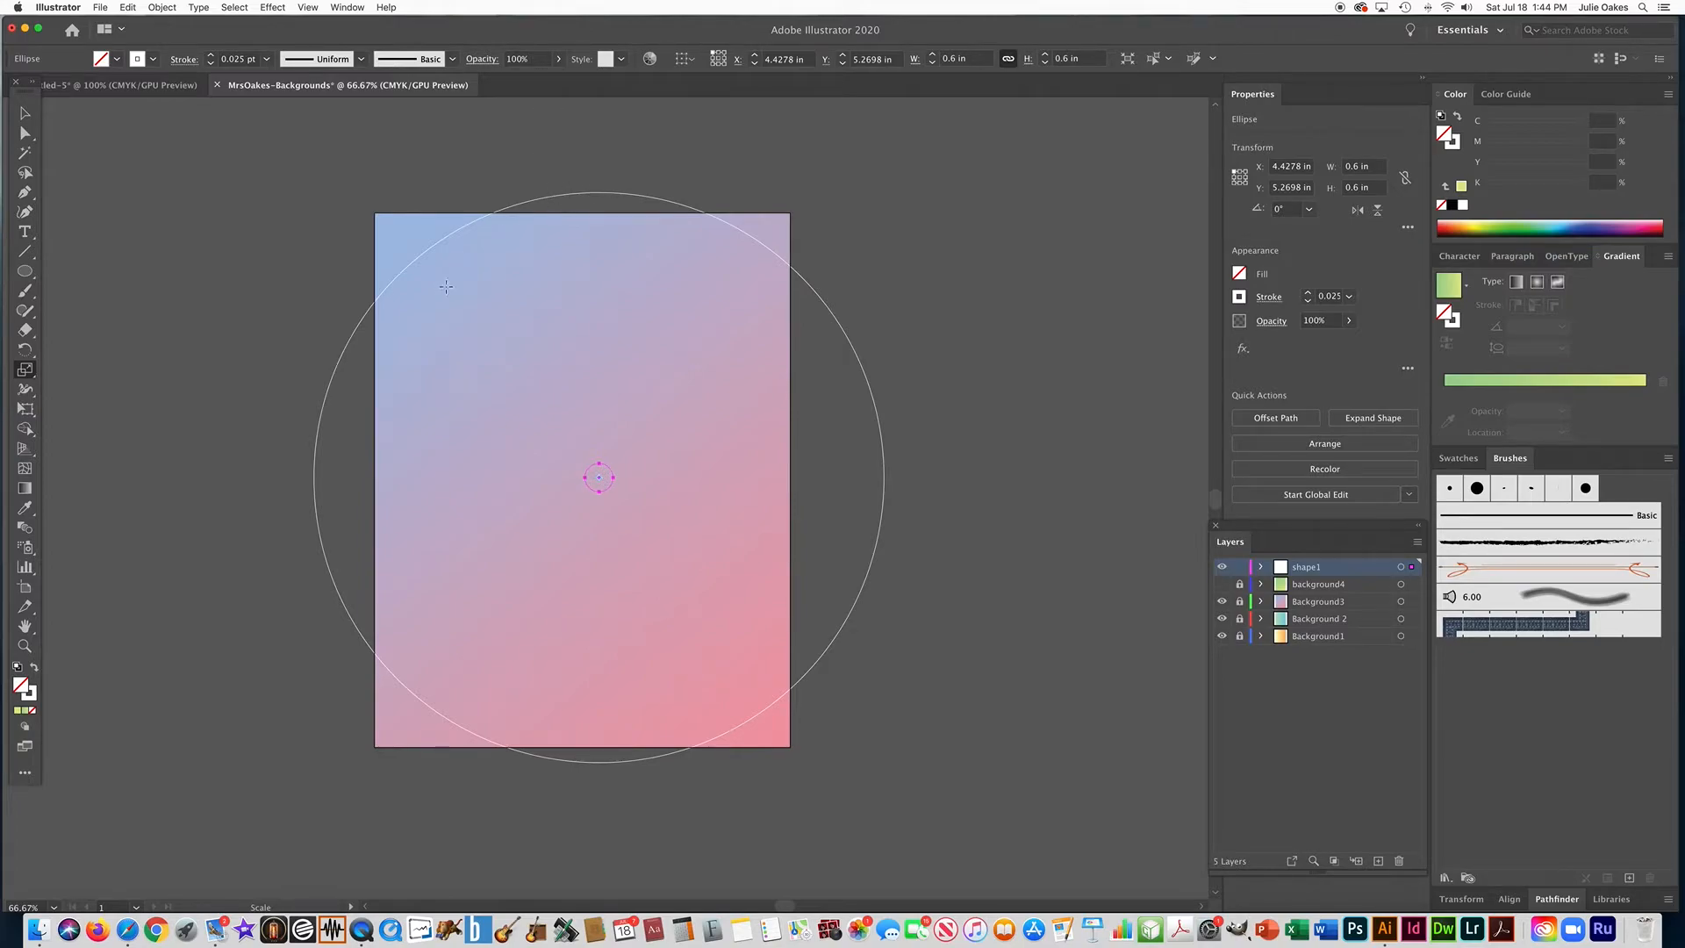
{"action": "left_click", "coordinate": [27, 117]}
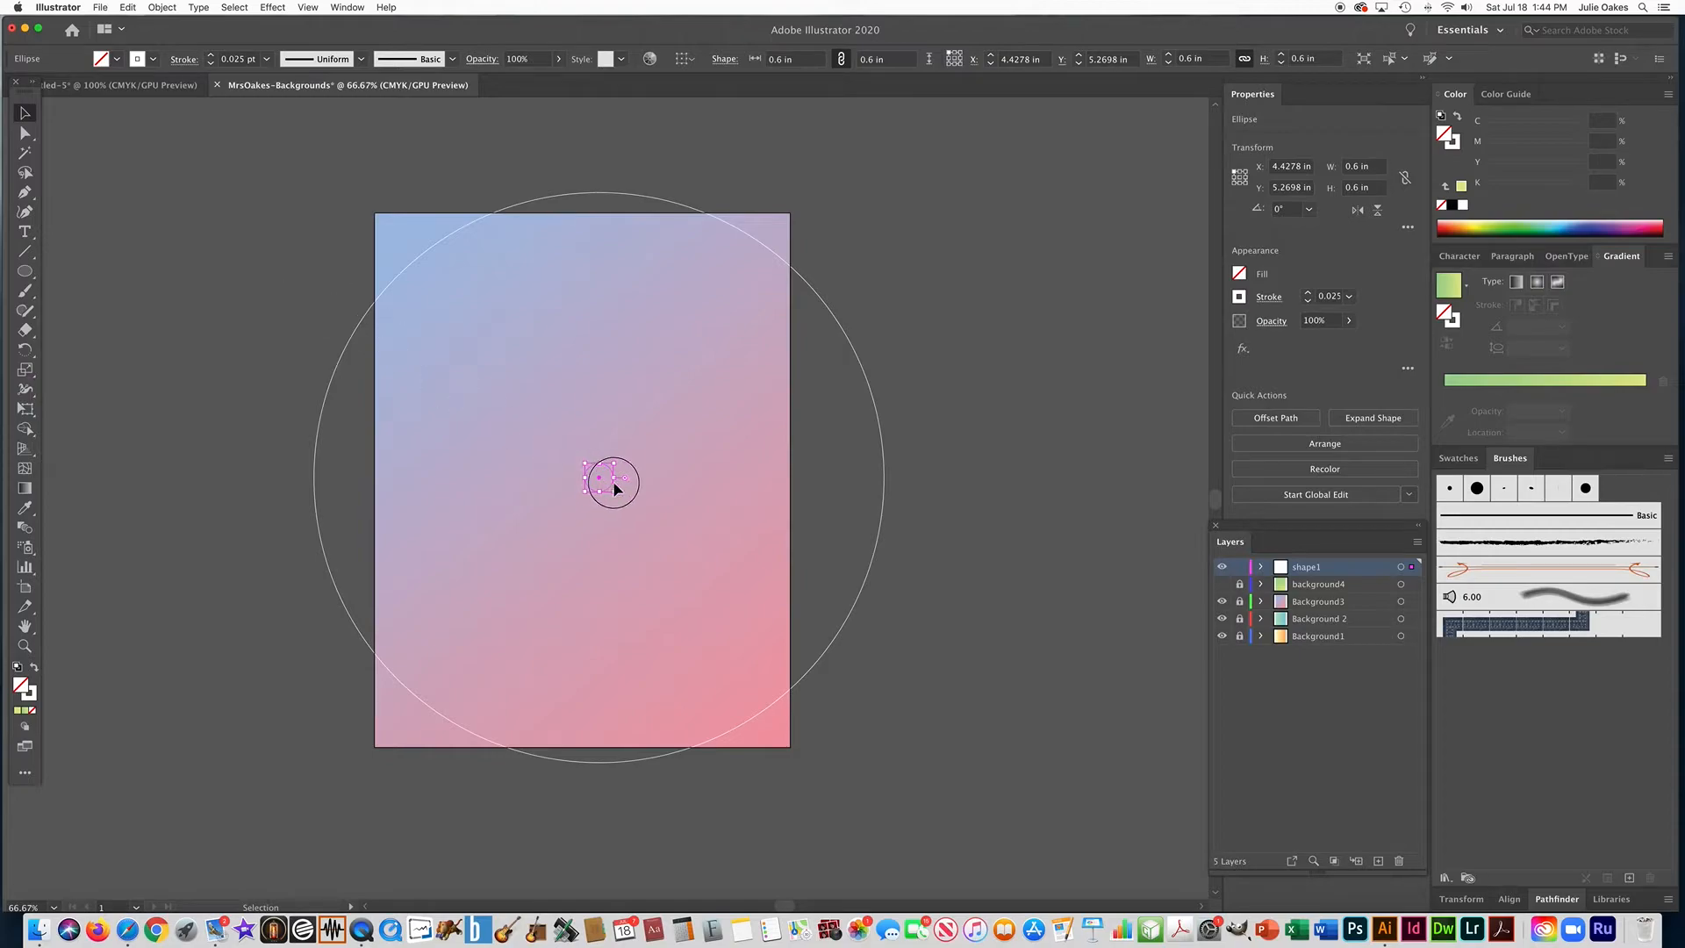
Blend the large outer circle with the small centre circle using 50 specified steps, and deselect the result
{"action": "key", "text": "super+a"}
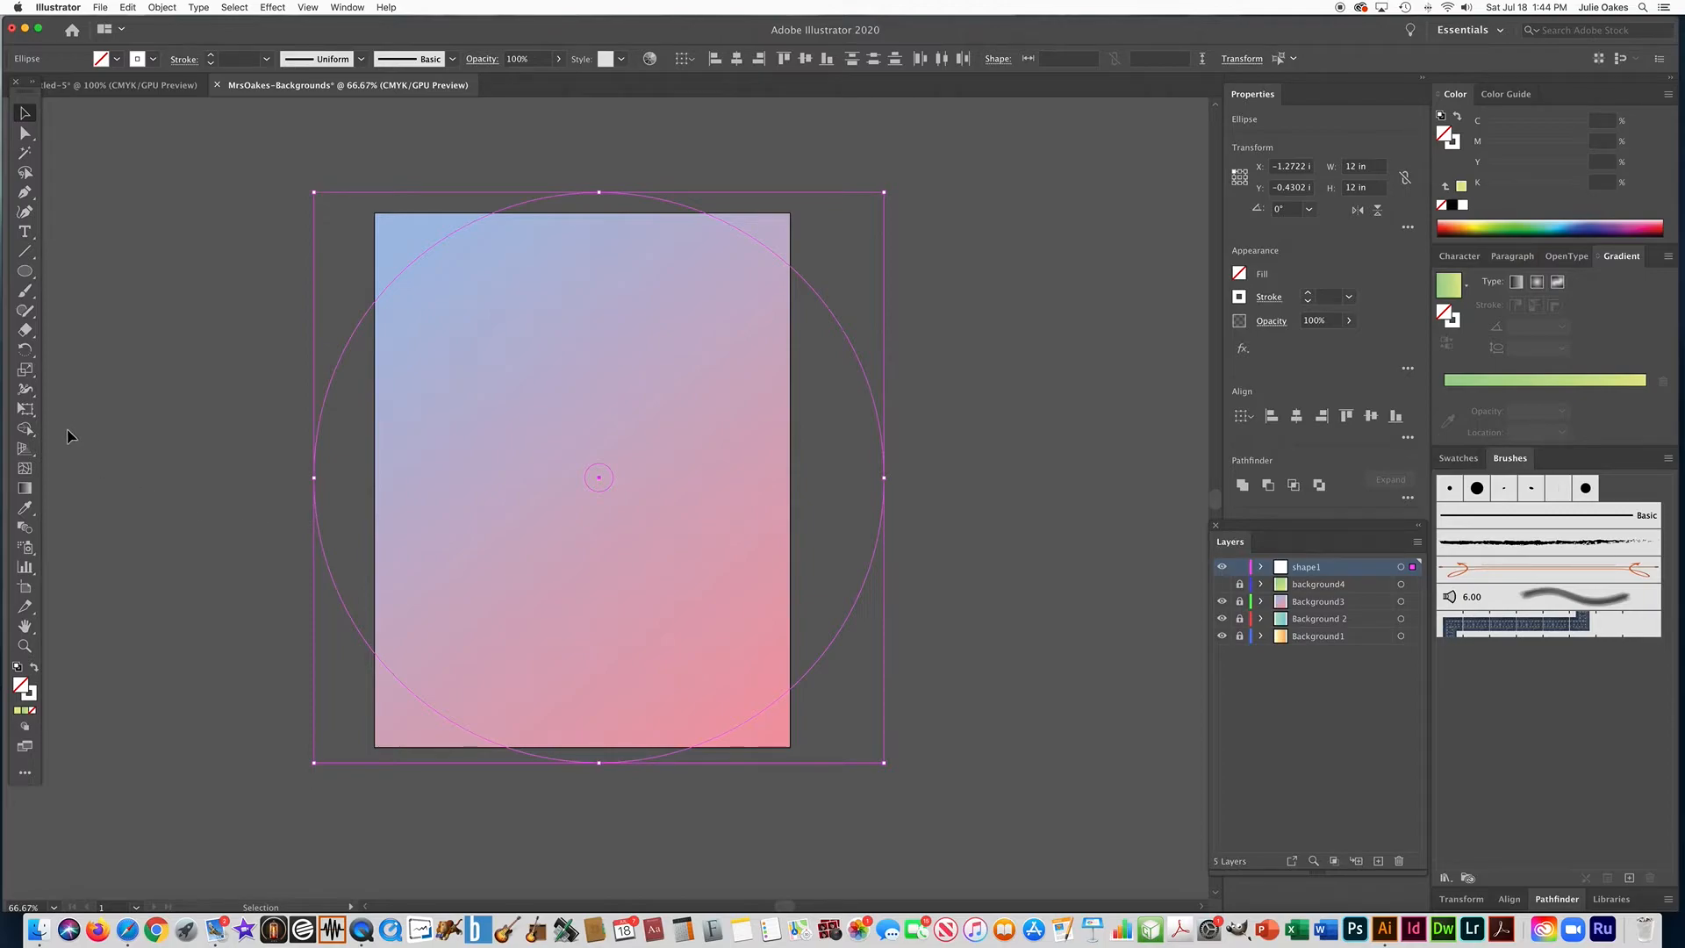
{"action": "double_click", "coordinate": [27, 529]}
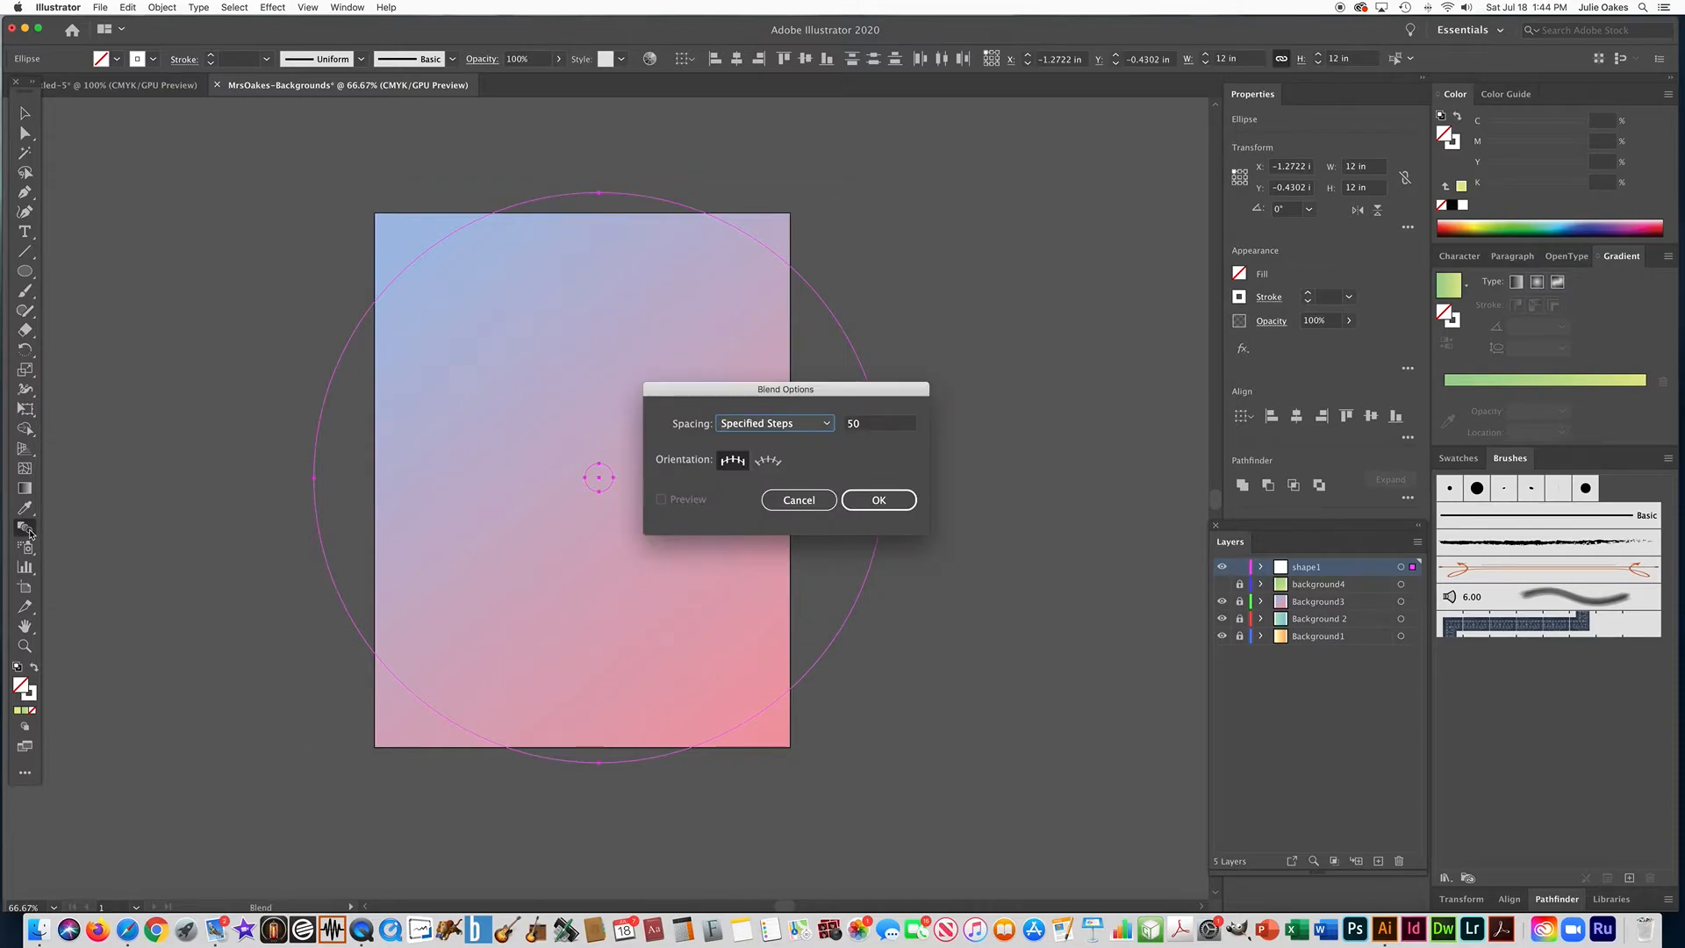
{"action": "left_click", "coordinate": [750, 424]}
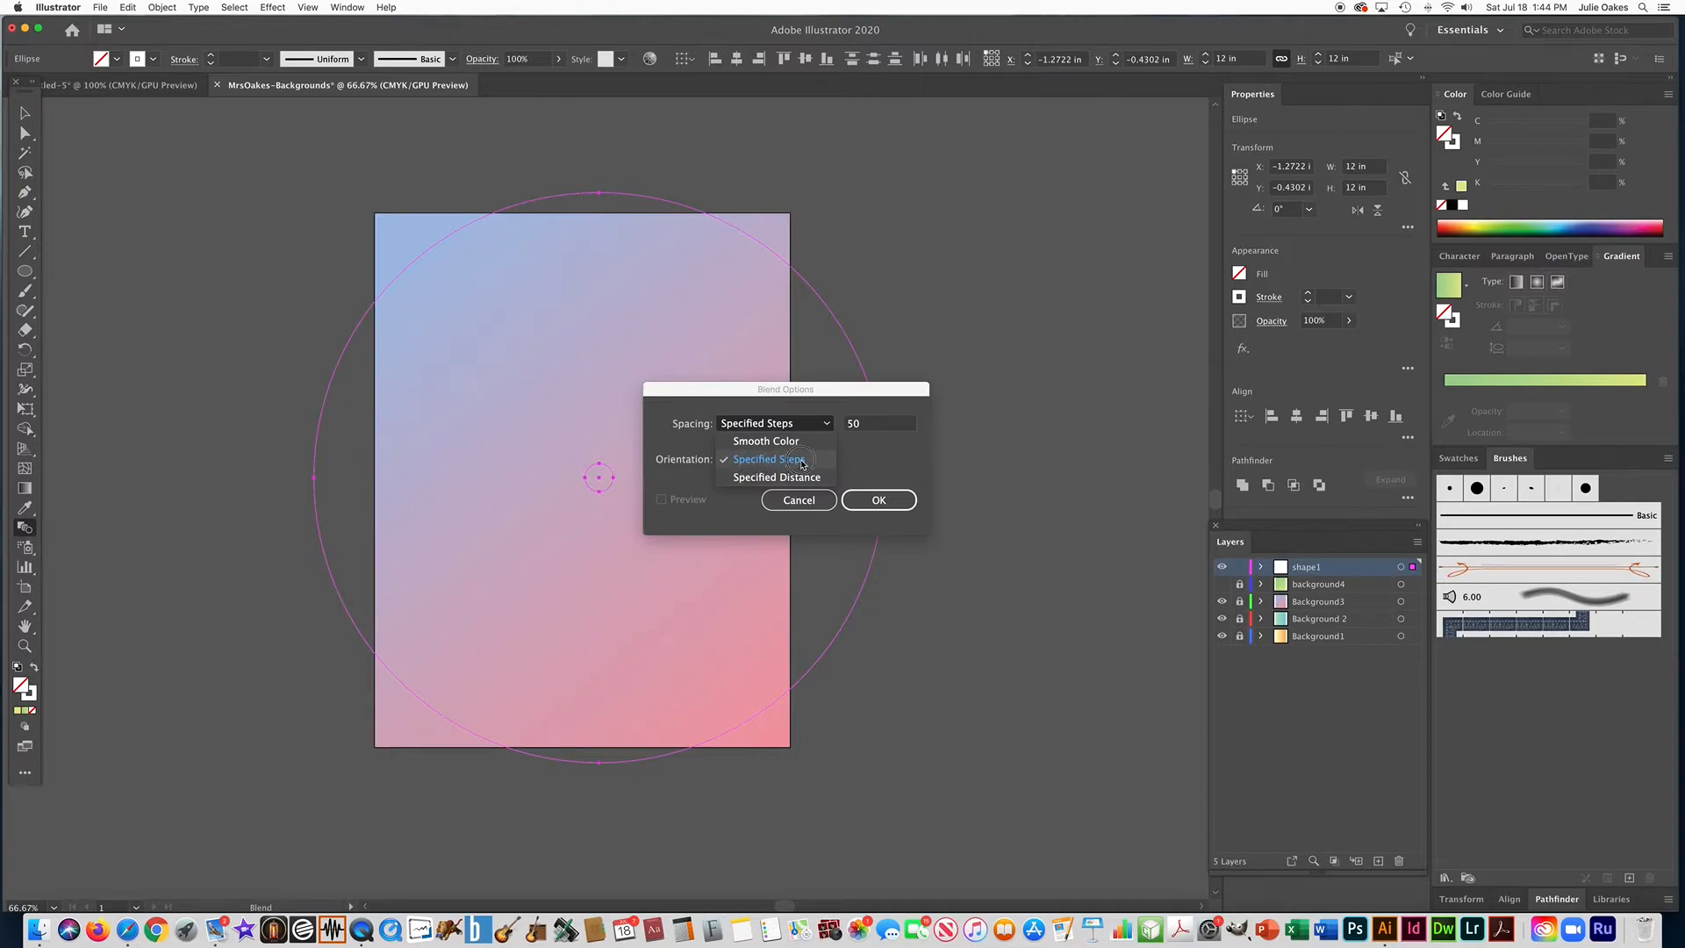
{"action": "left_click", "coordinate": [745, 462]}
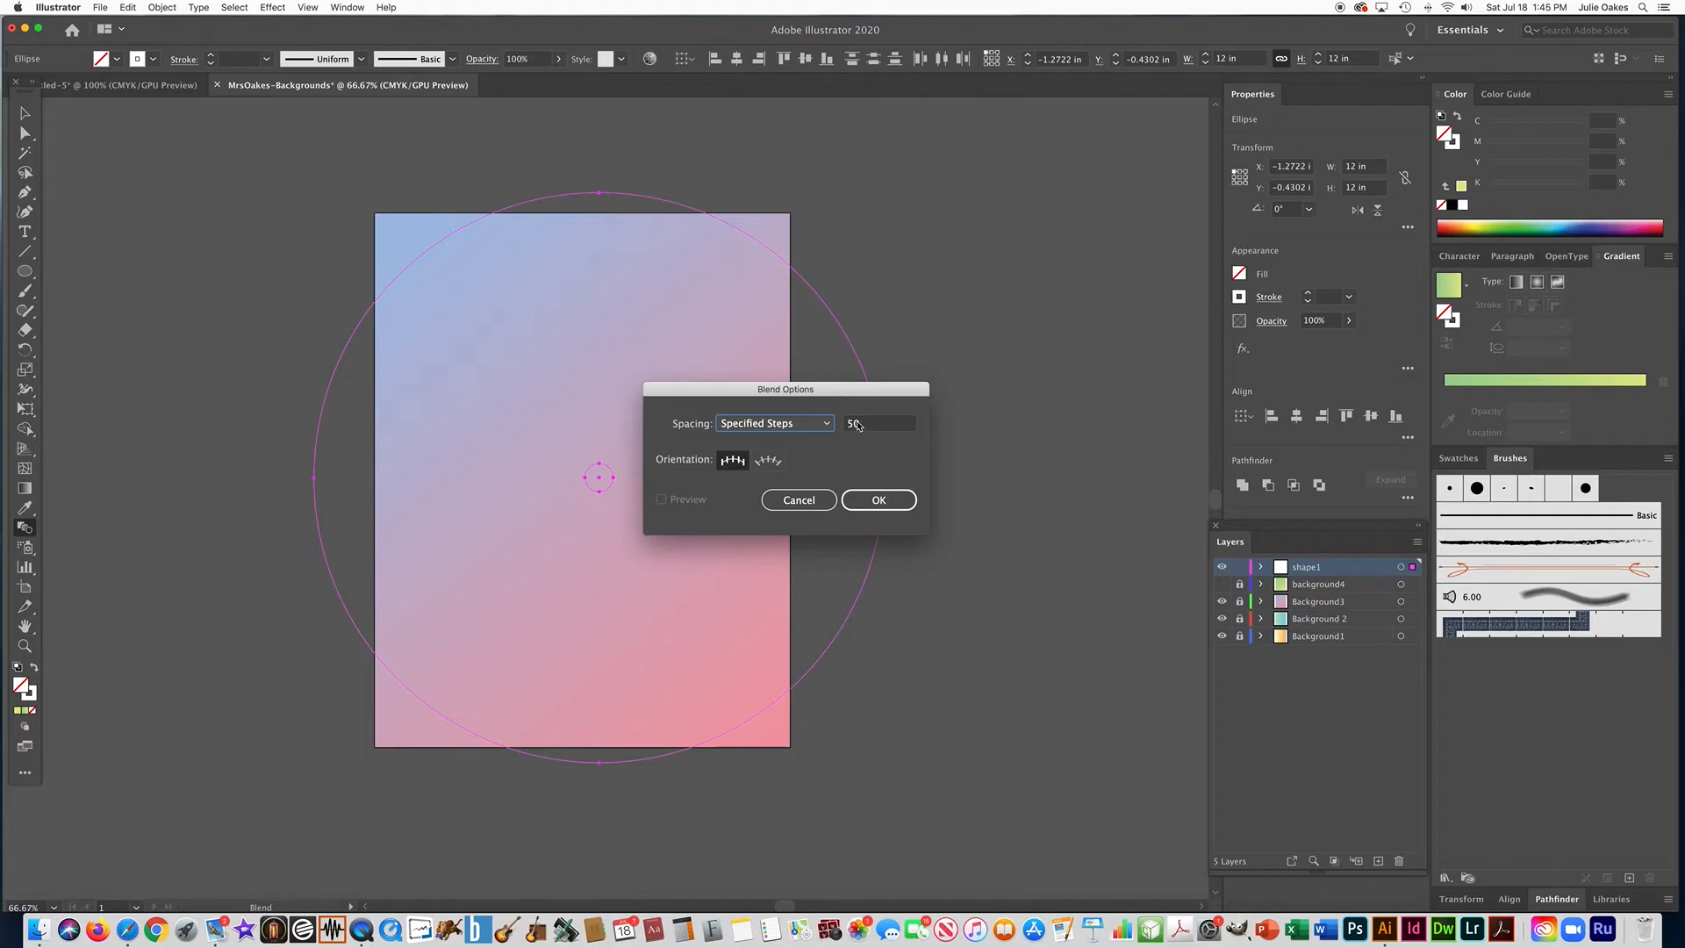
{"action": "left_click", "coordinate": [878, 499]}
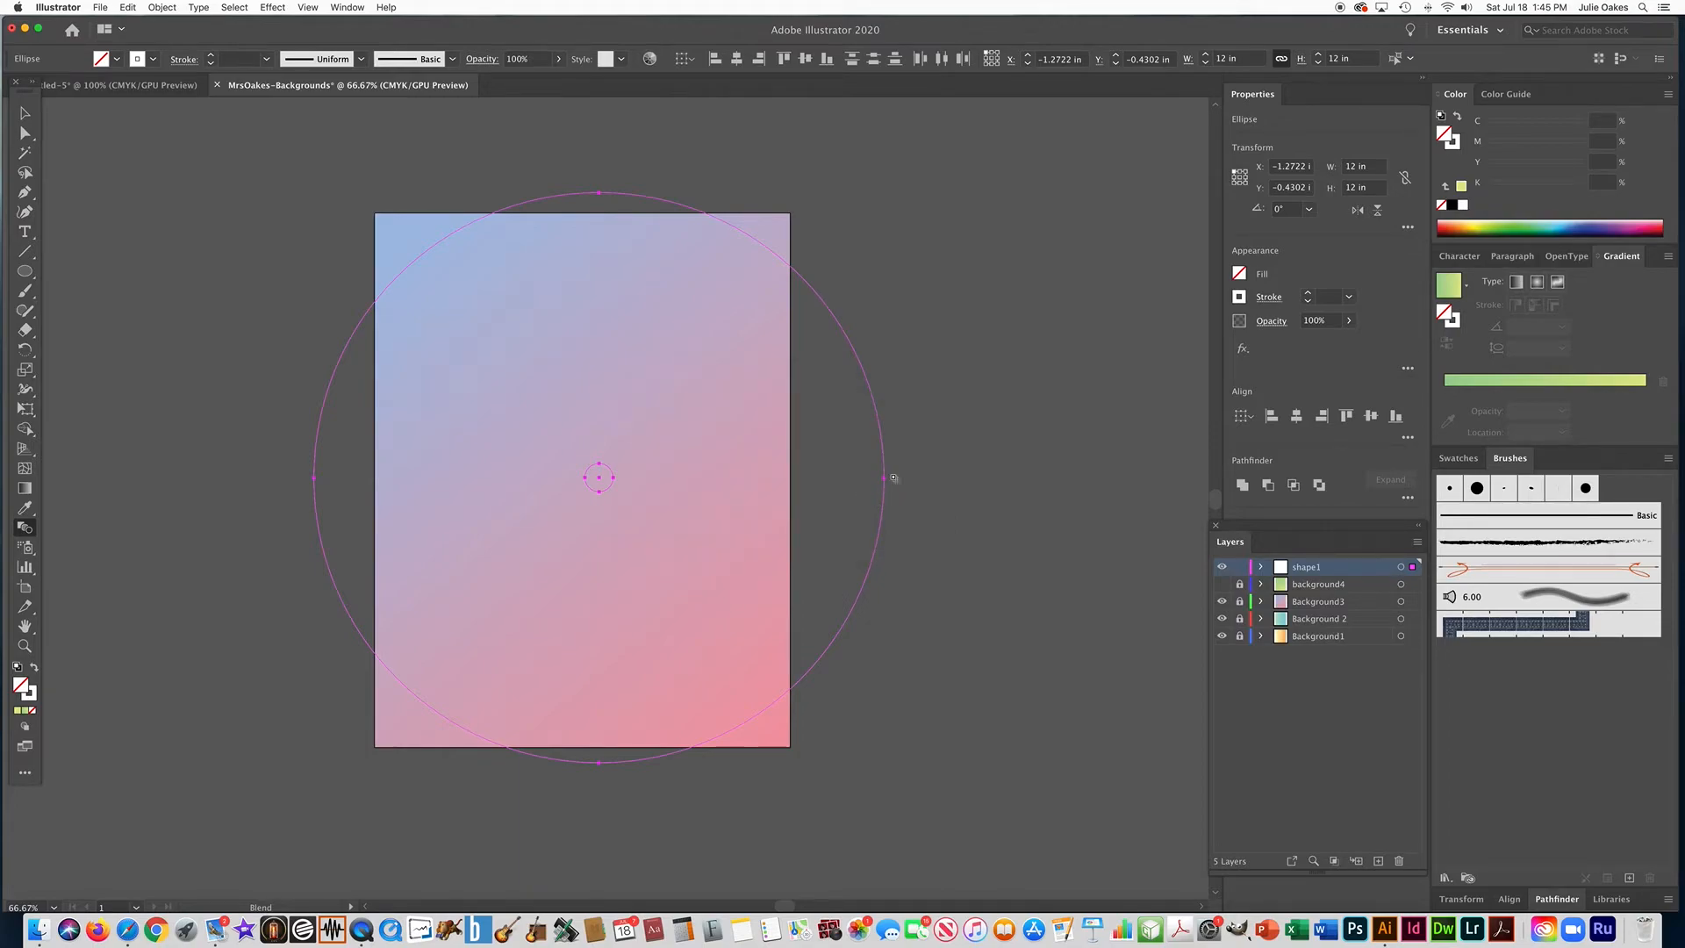
{"action": "left_click", "coordinate": [601, 493]}
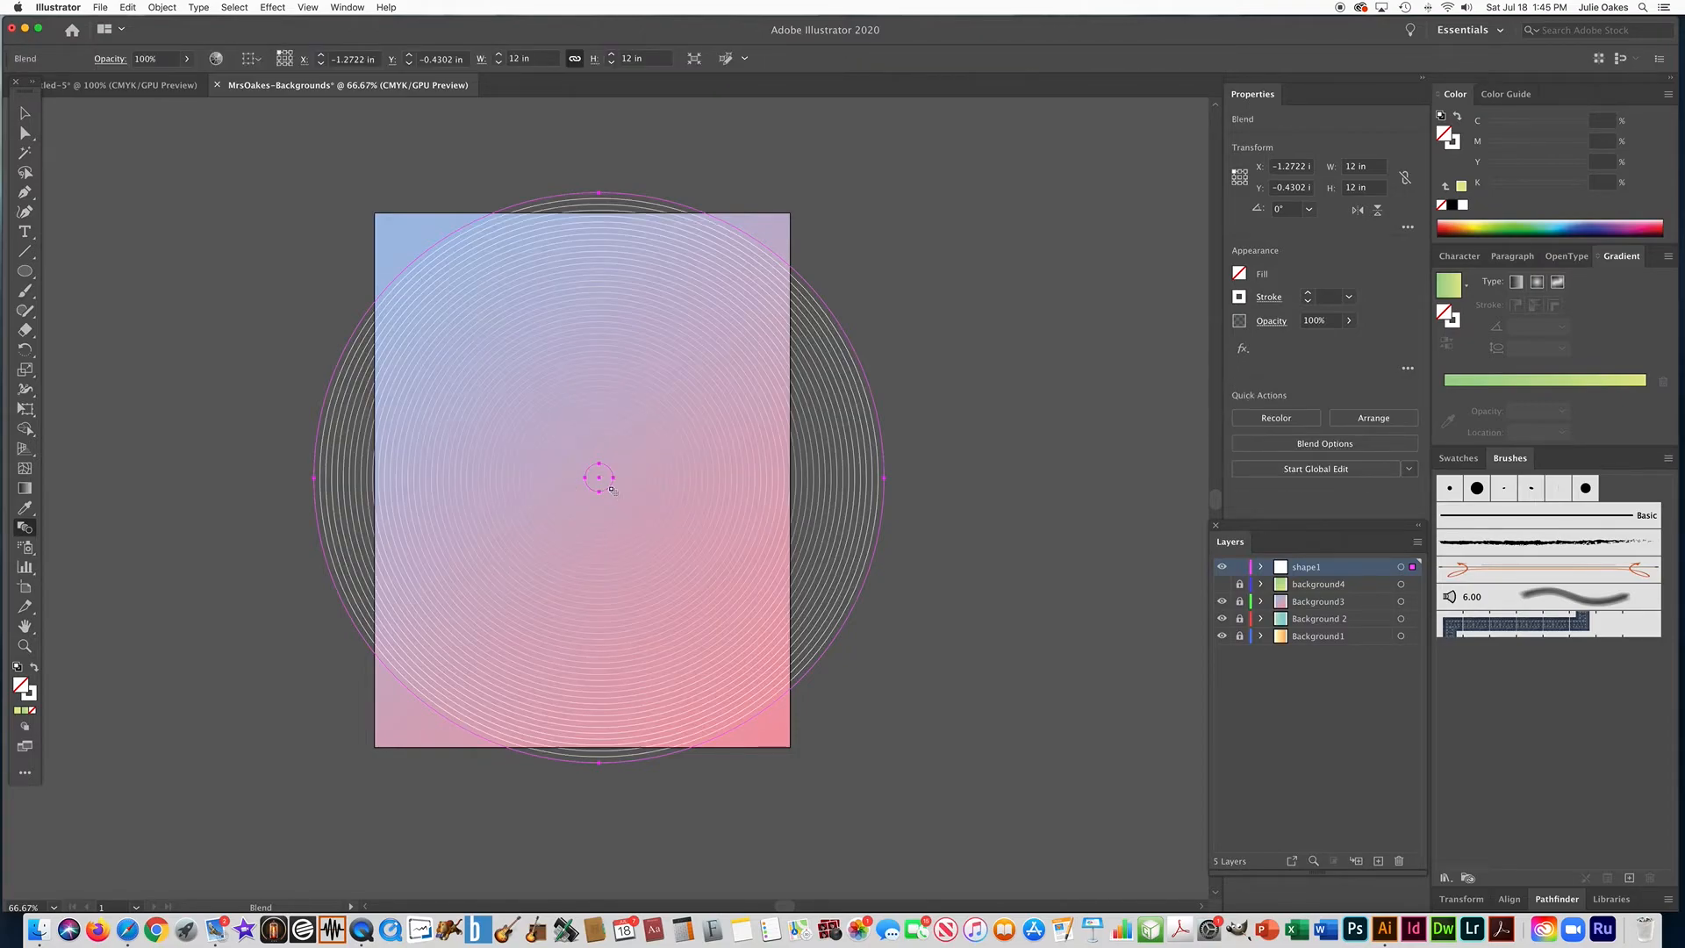
{"action": "left_click", "coordinate": [25, 112]}
{"action": "left_click", "coordinate": [212, 239]}
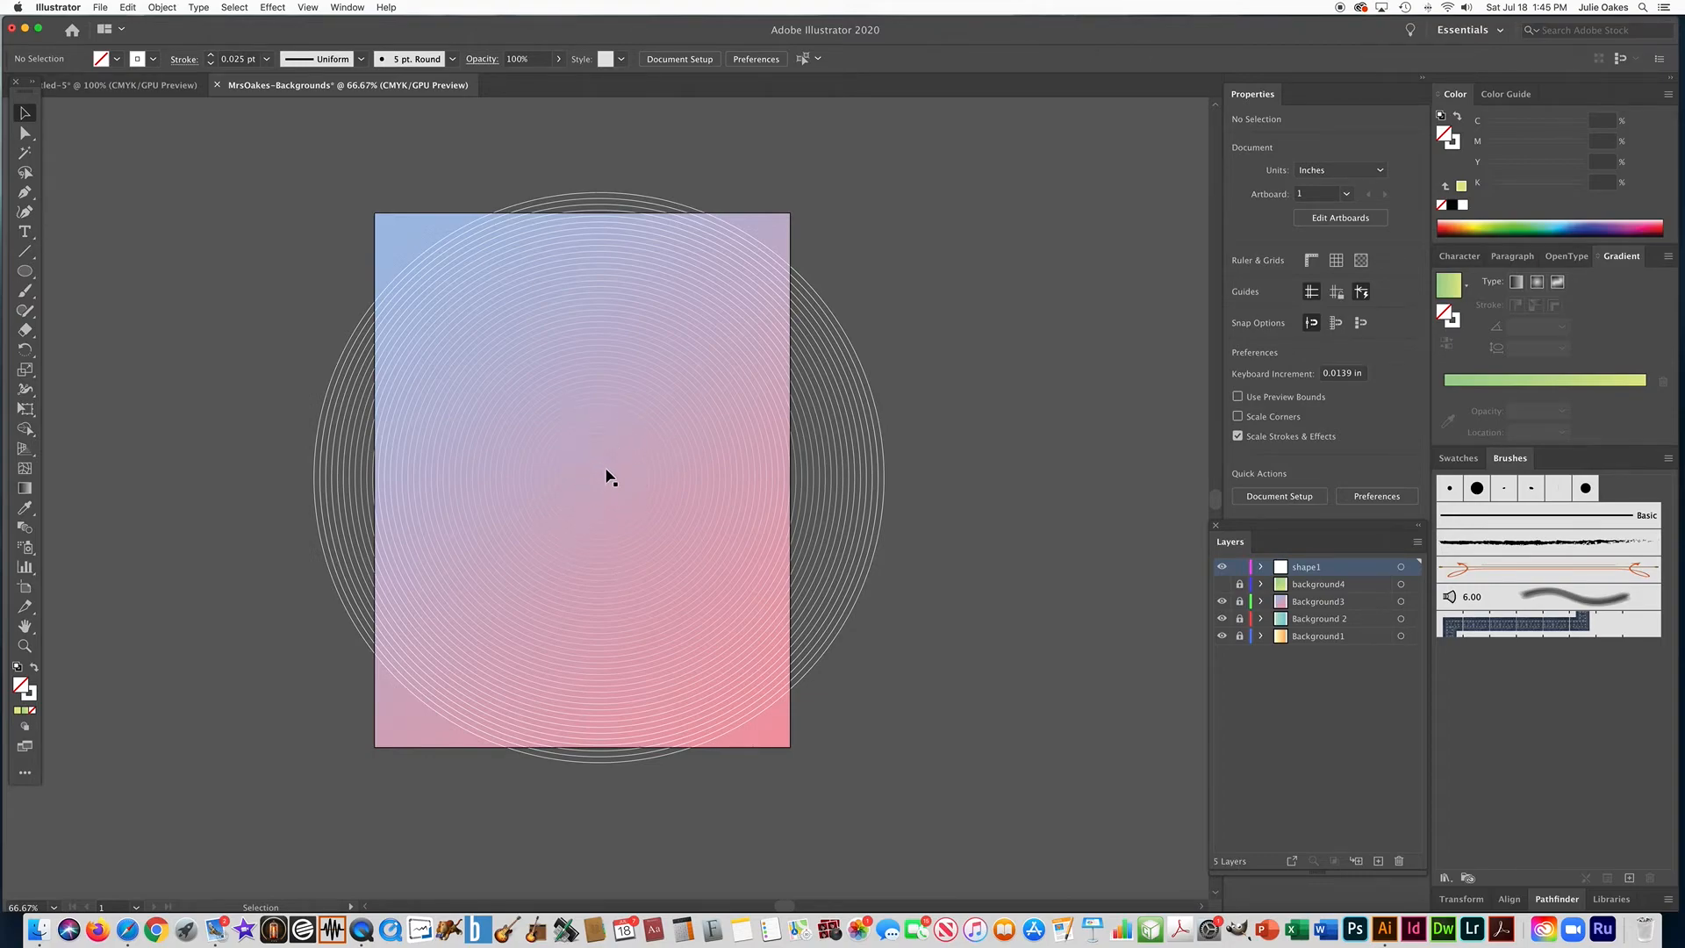
Move the blended circles over the artboard's left edge and place a pasted copy centred on its right edge
{"action": "scroll", "coordinate": [609, 474], "scroll_direction": "left", "scroll_amount": 1}
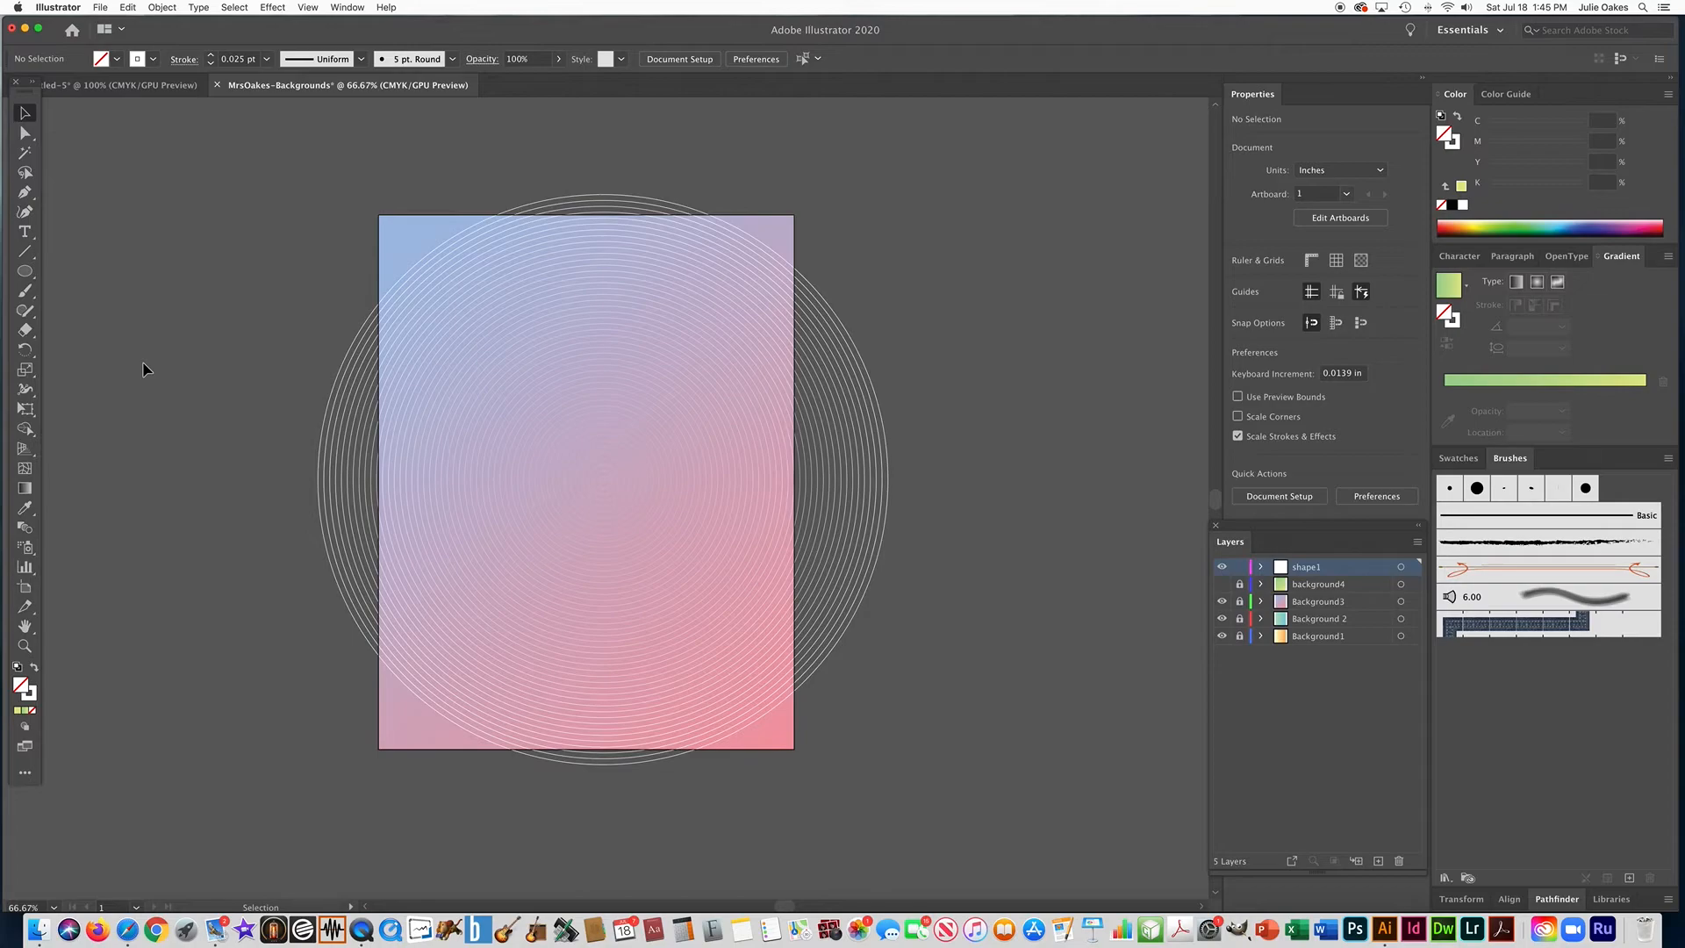
{"action": "left_click", "coordinate": [356, 492]}
{"action": "left_click_drag", "start_coordinate": [356, 498], "coordinate": [136, 497]}
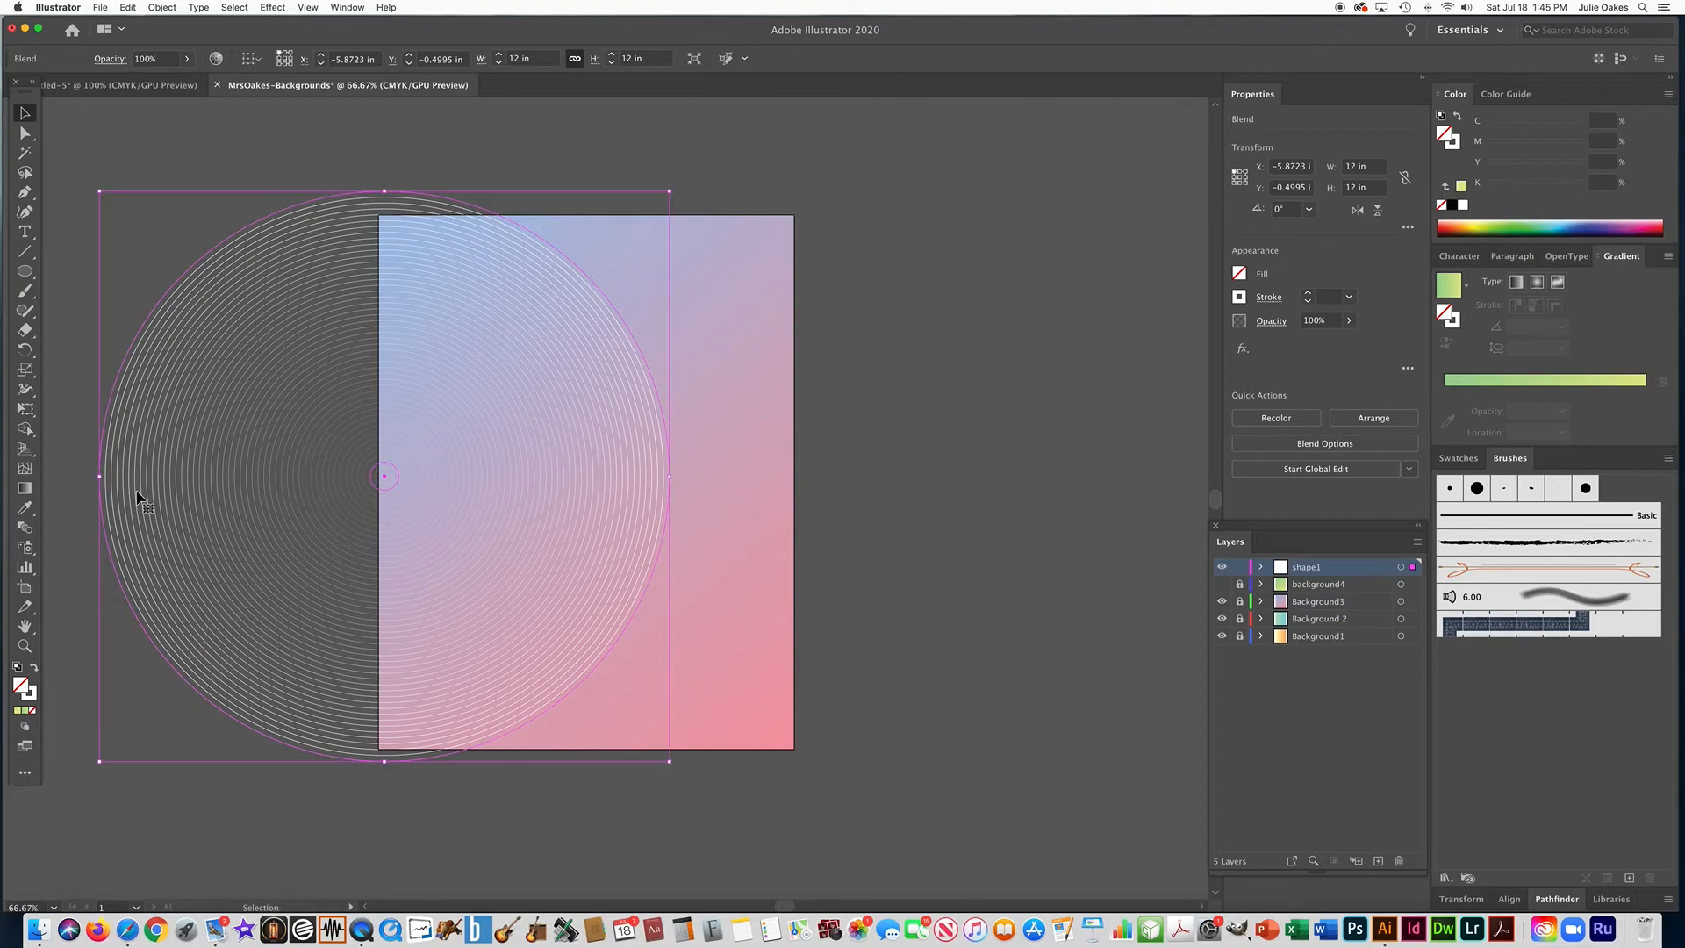
{"action": "key", "text": "super+z"}
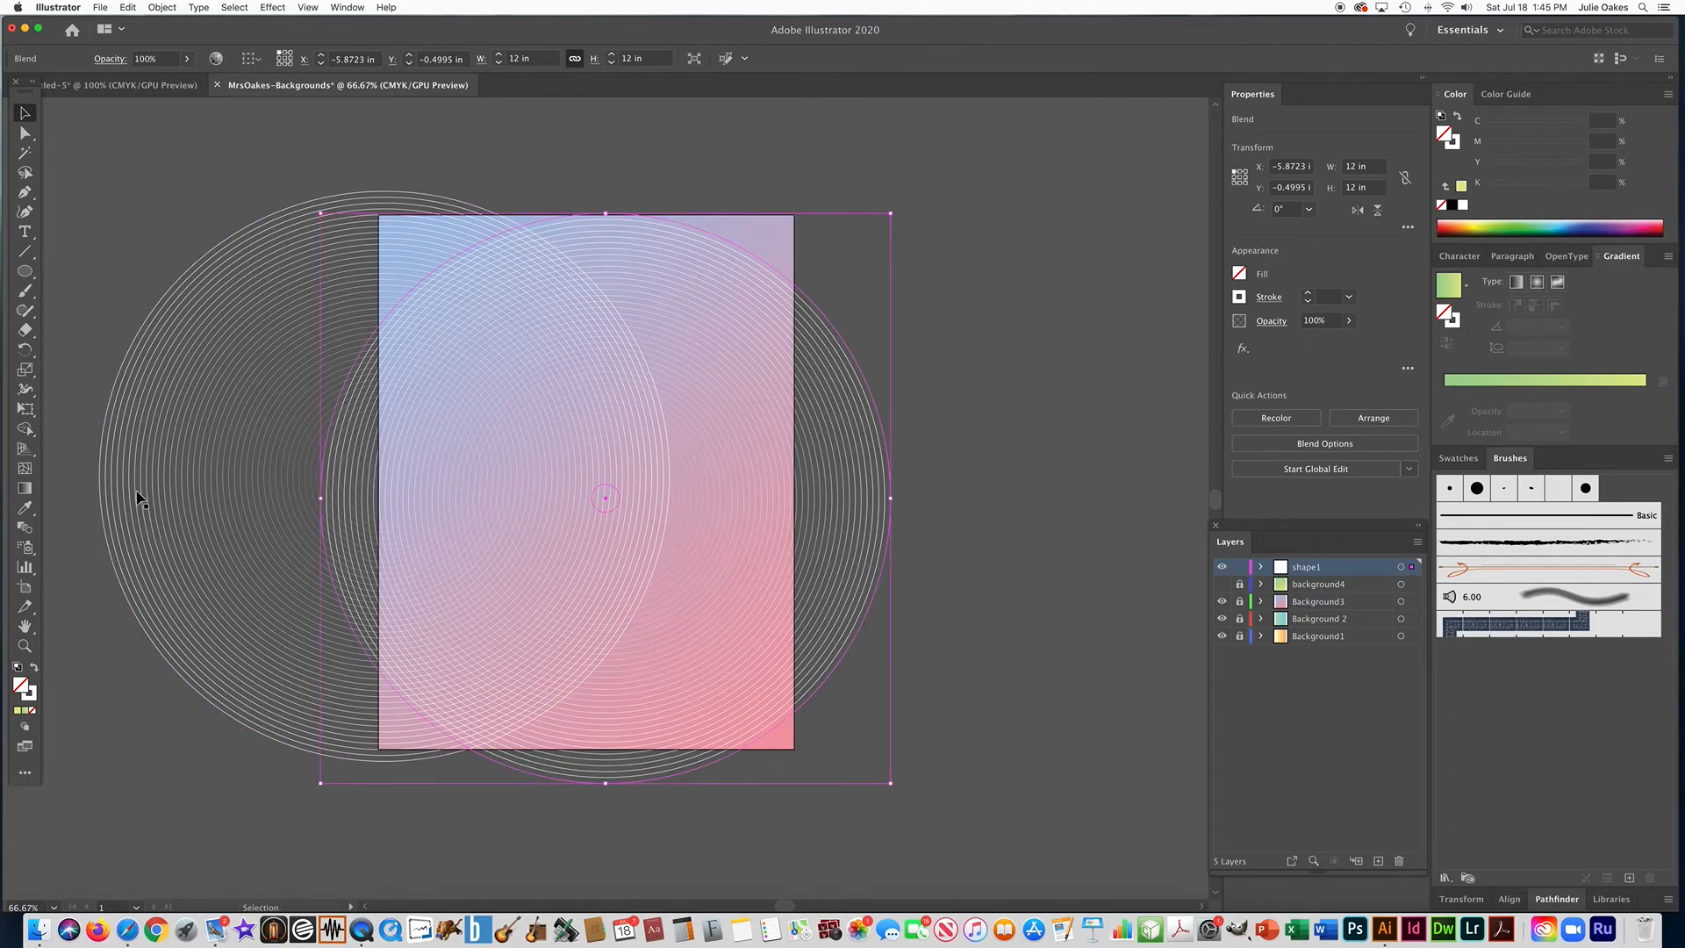
{"action": "left_click_drag", "start_coordinate": [836, 484], "coordinate": [1012, 470]}
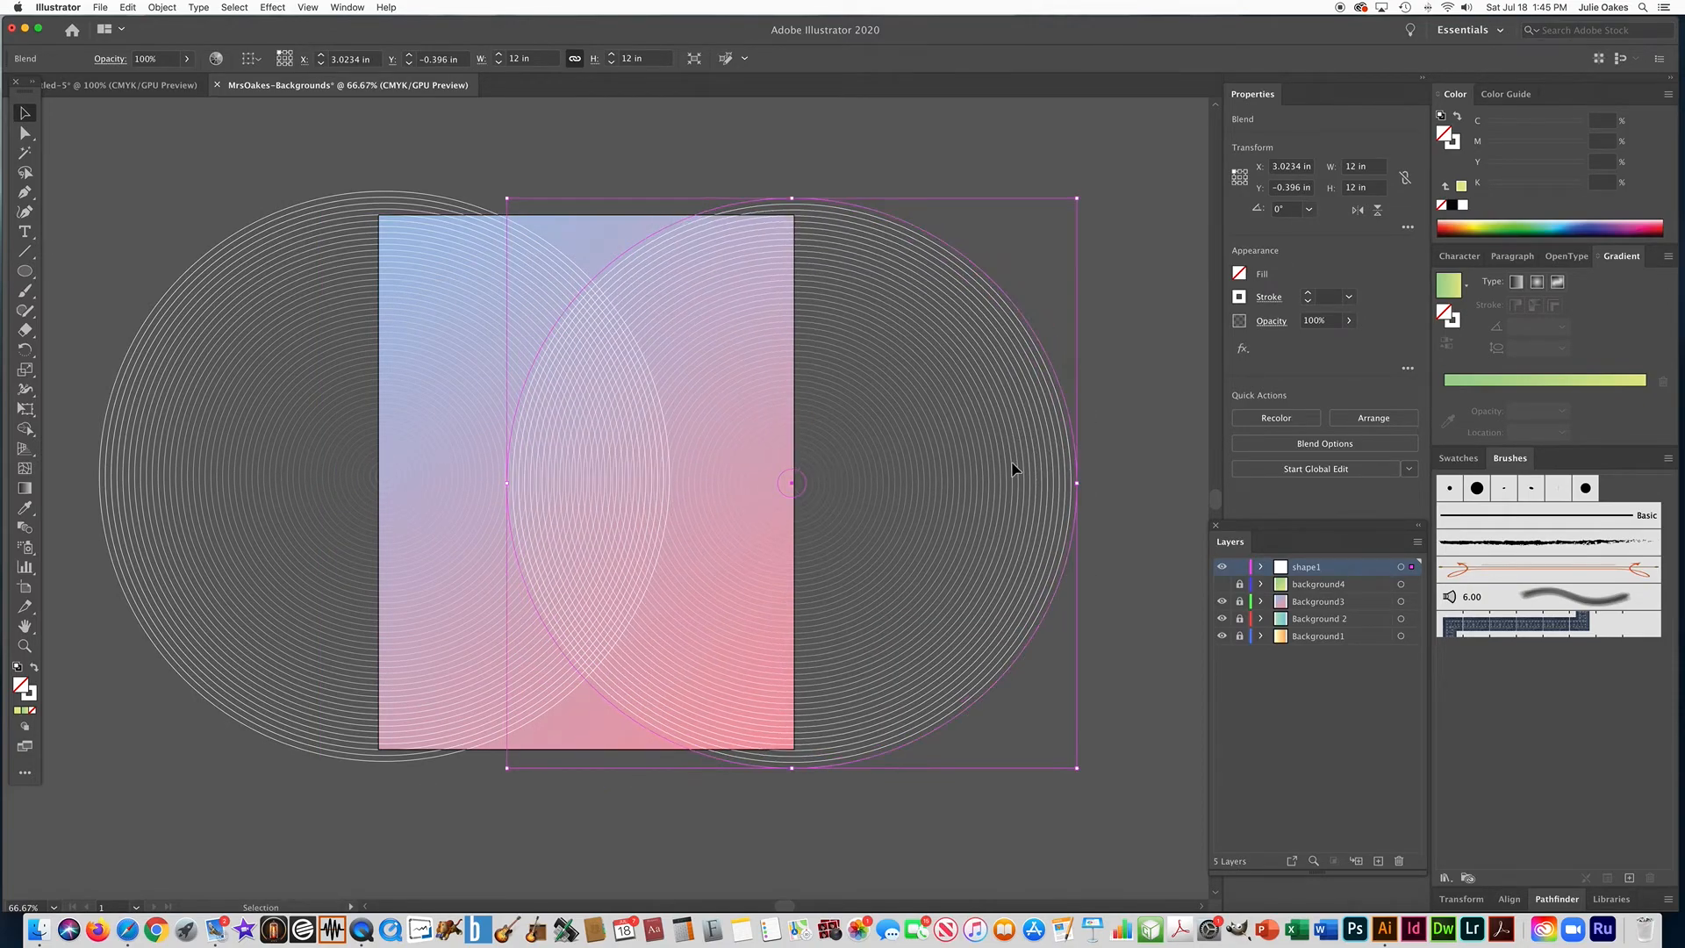
Reposition the two circle blends so they overlap diagonally, one towards the artboard's upper left and the other towards its lower right
{"action": "left_click", "coordinate": [357, 498]}
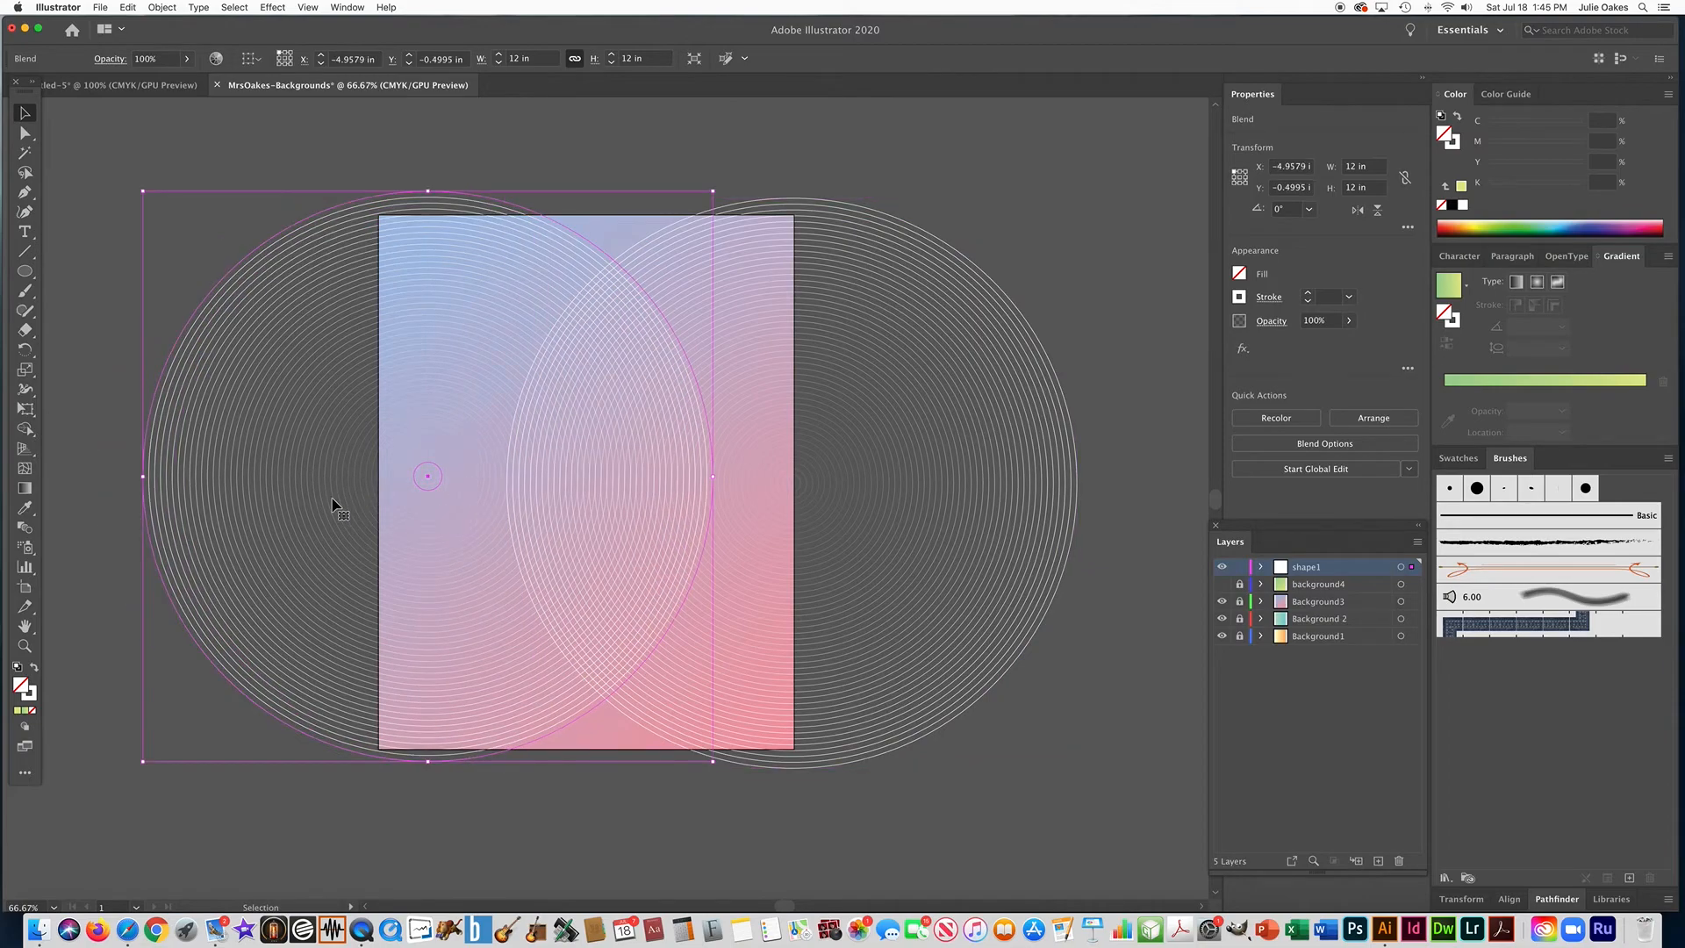
{"action": "left_click_drag", "start_coordinate": [330, 505], "coordinate": [328, 373]}
{"action": "left_click_drag", "start_coordinate": [851, 403], "coordinate": [773, 423]}
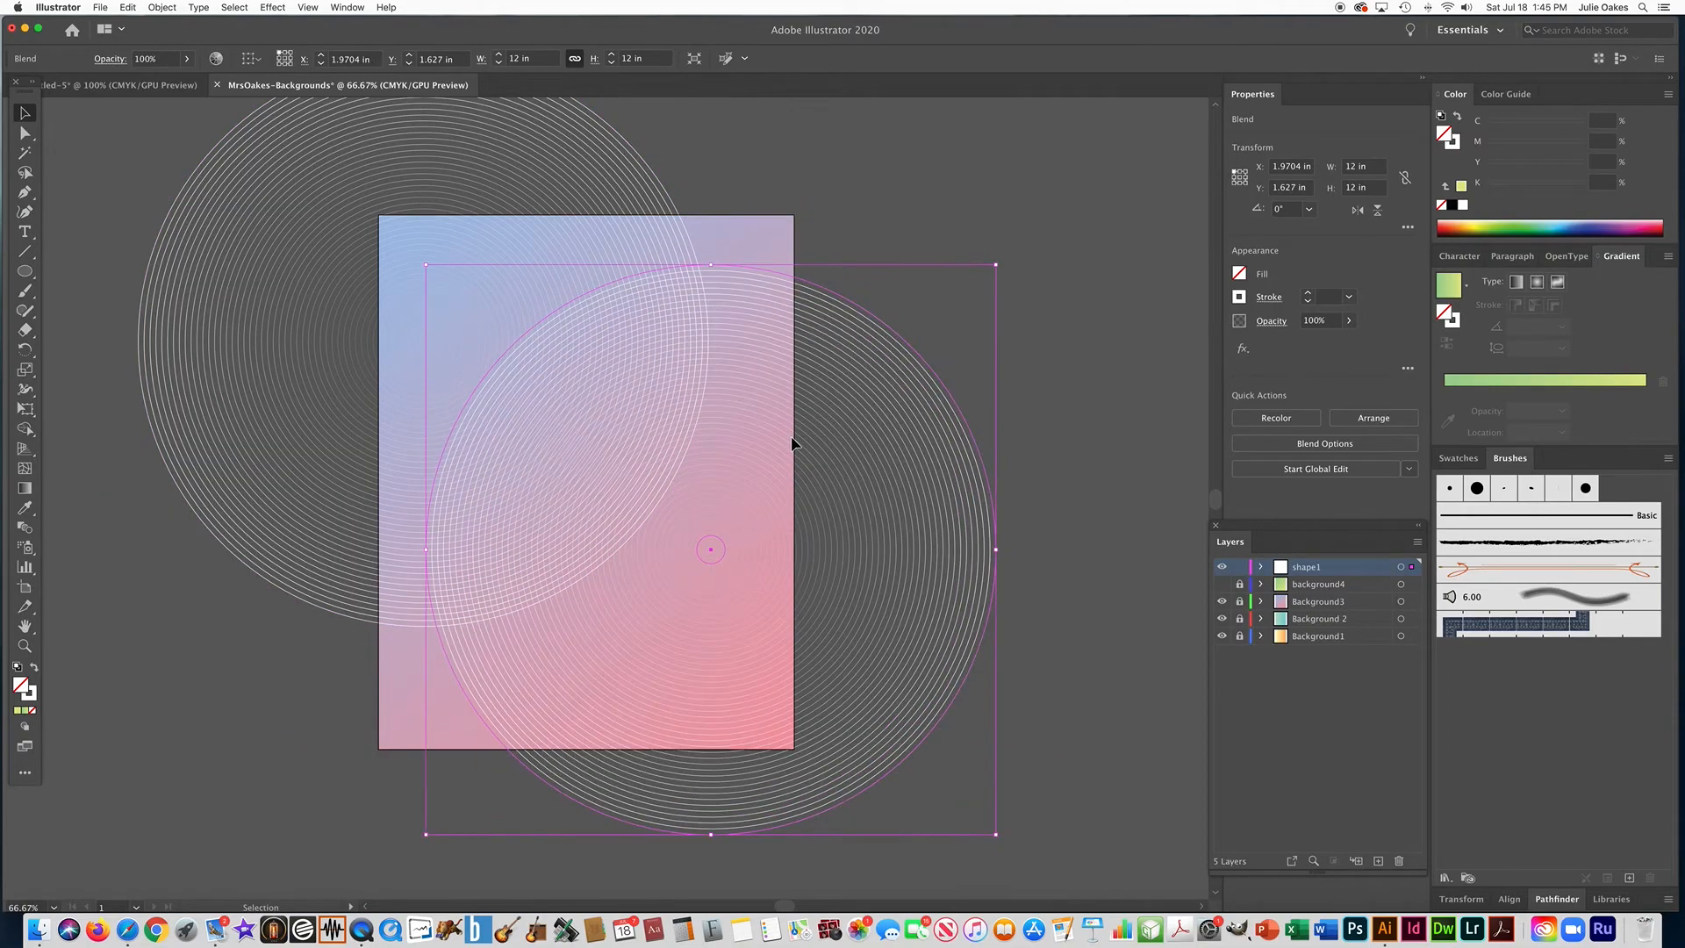
{"action": "left_click_drag", "start_coordinate": [263, 515], "coordinate": [324, 578]}
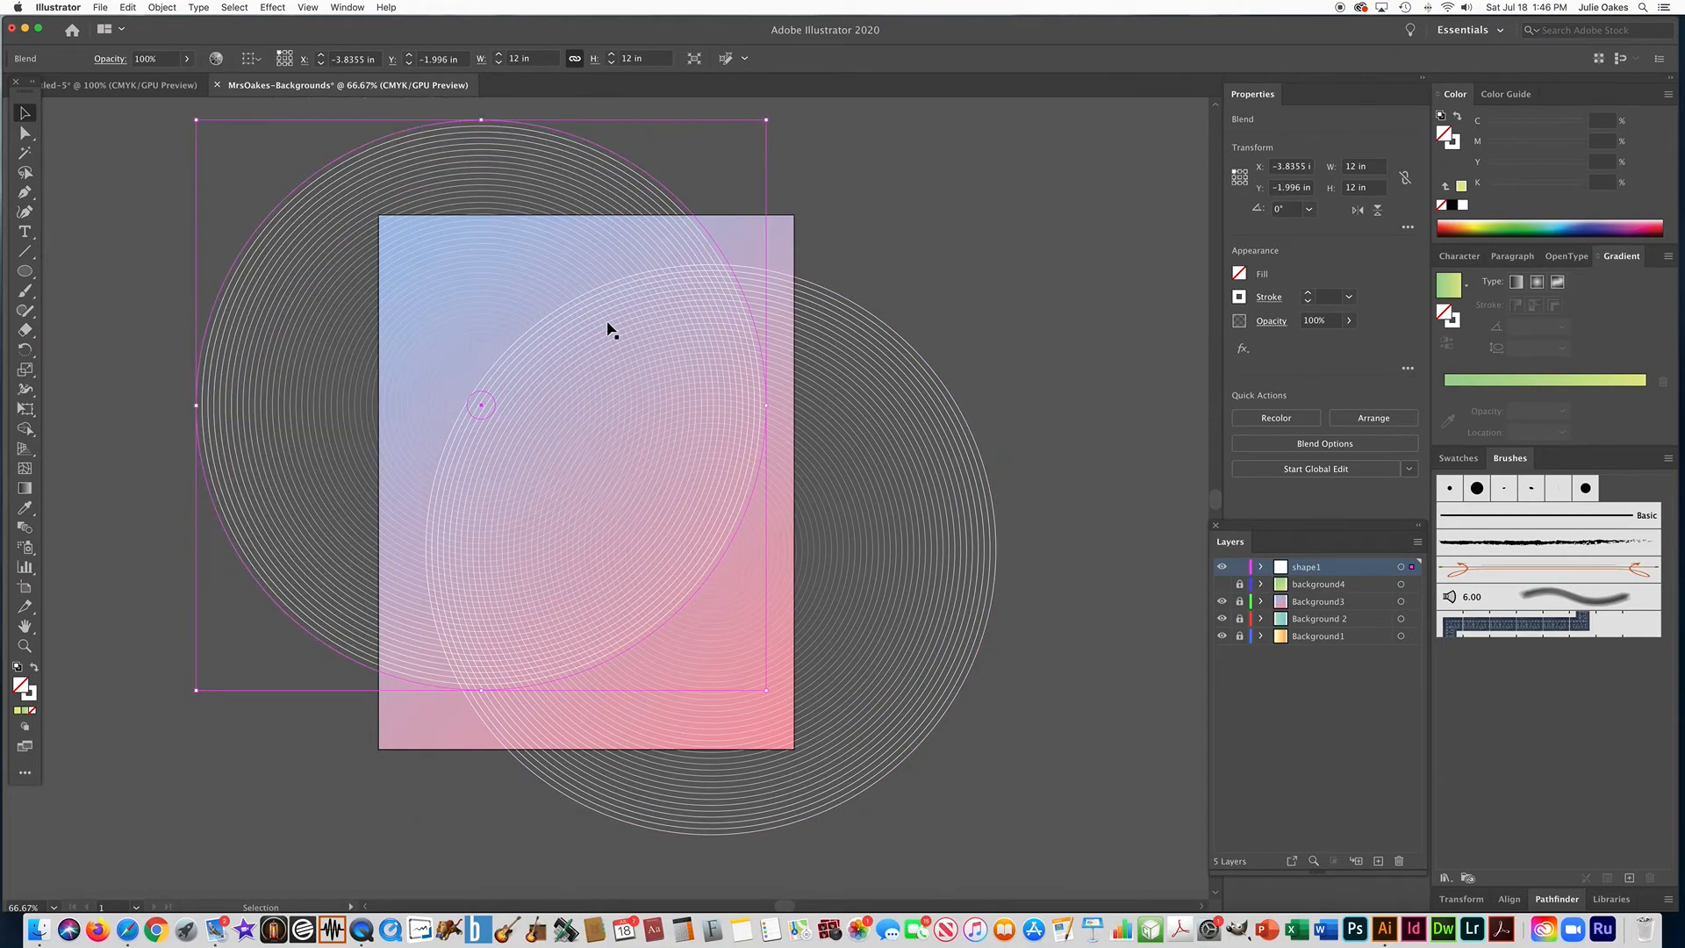
{"action": "left_click_drag", "start_coordinate": [393, 466], "coordinate": [392, 435]}
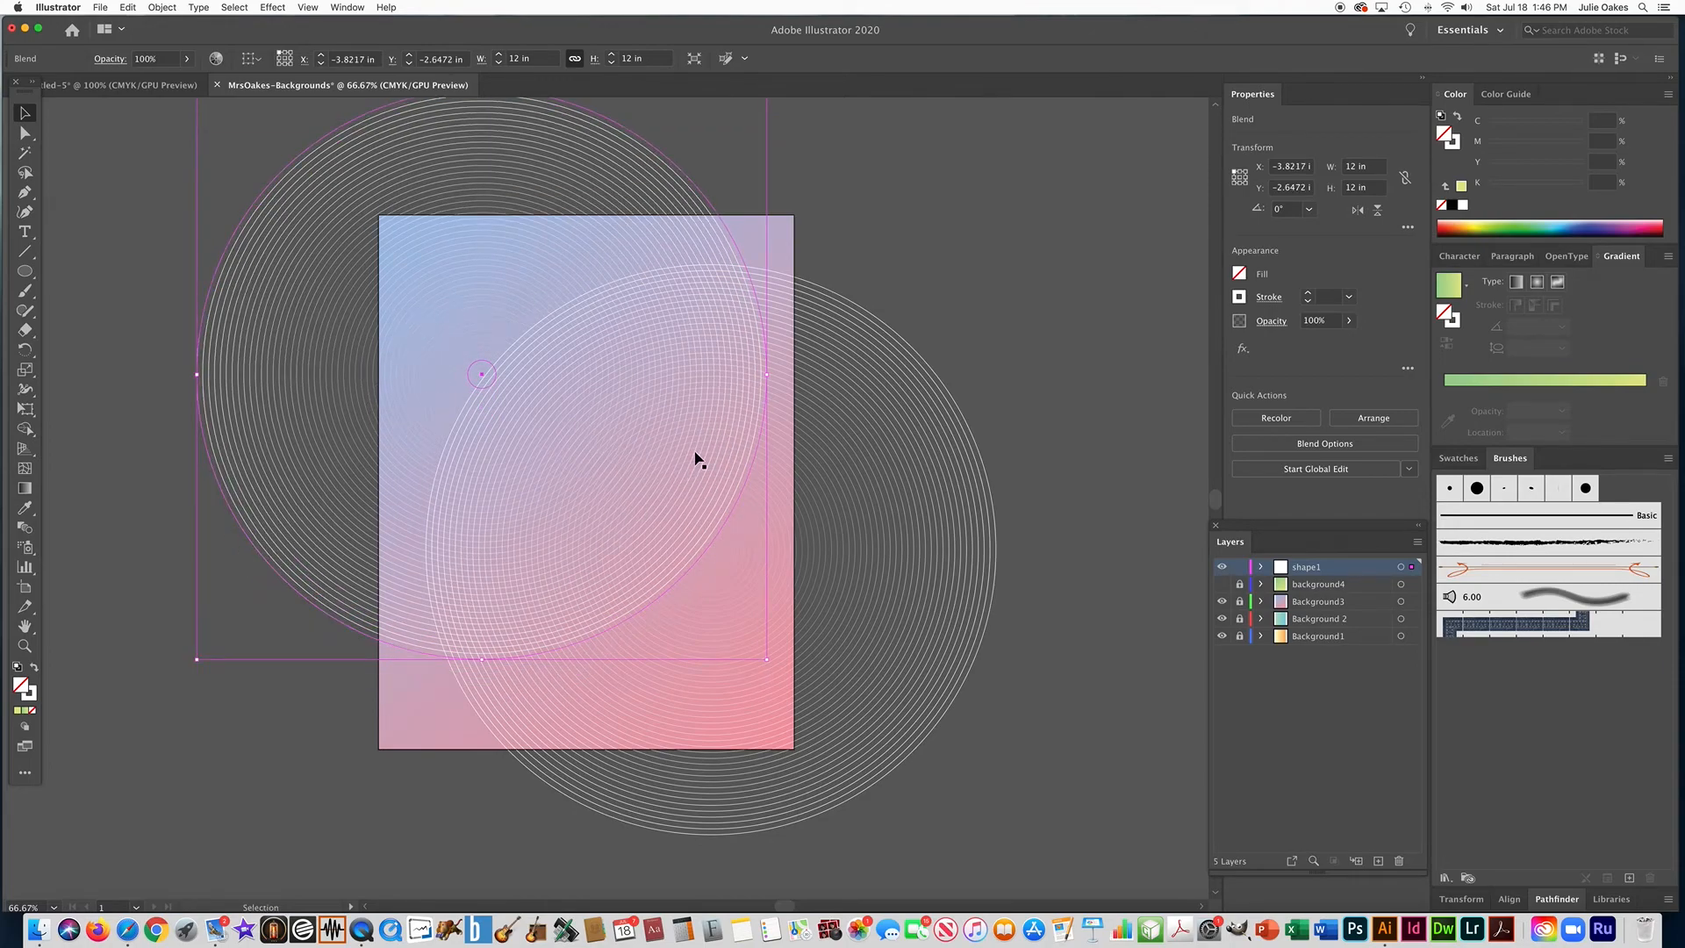
Deselect the artwork and preview the overlapping circle blends in Presentation Mode
{"action": "left_click", "coordinate": [952, 248]}
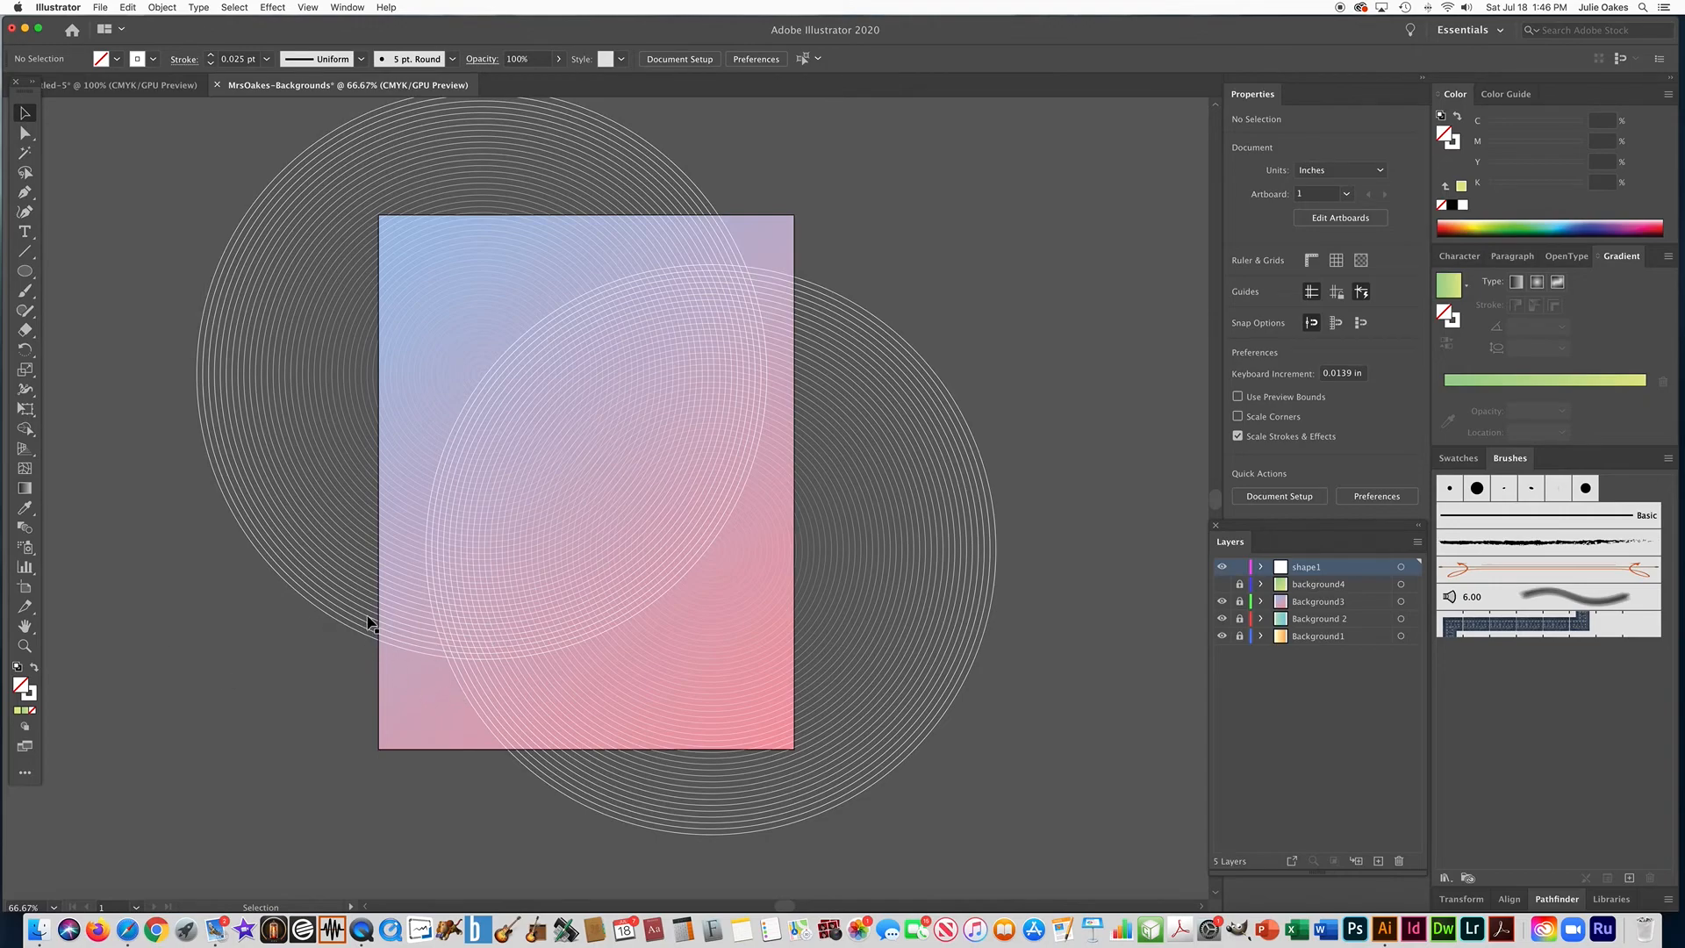
{"action": "left_click", "coordinate": [35, 749]}
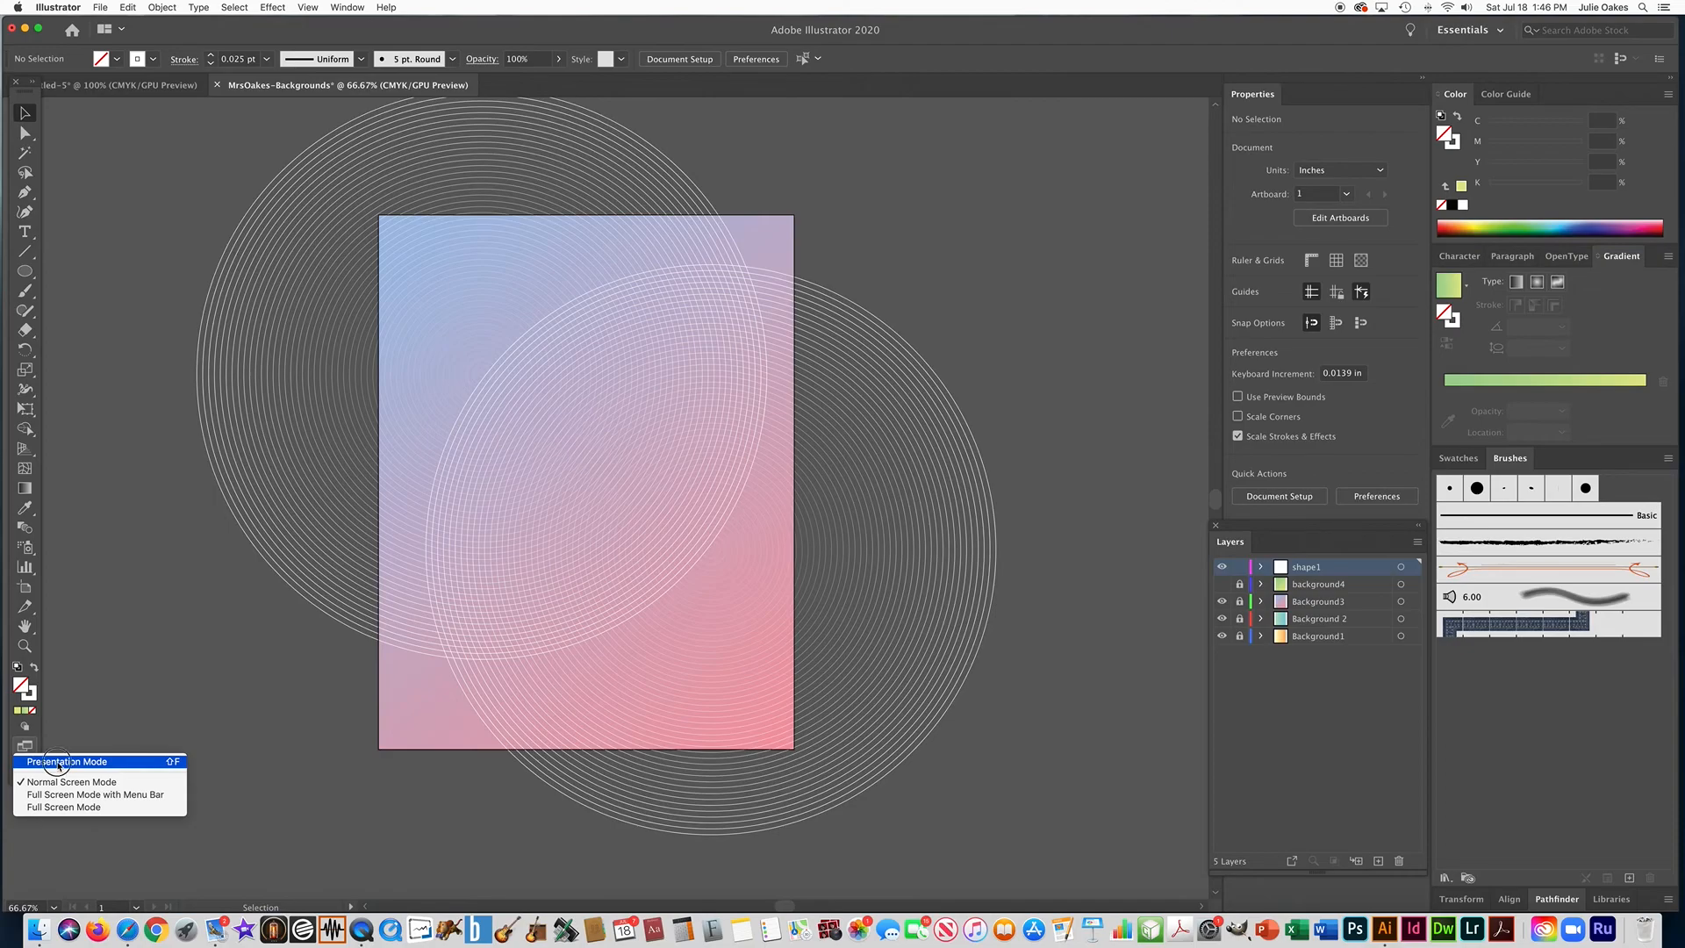
{"action": "left_click", "coordinate": [58, 763]}
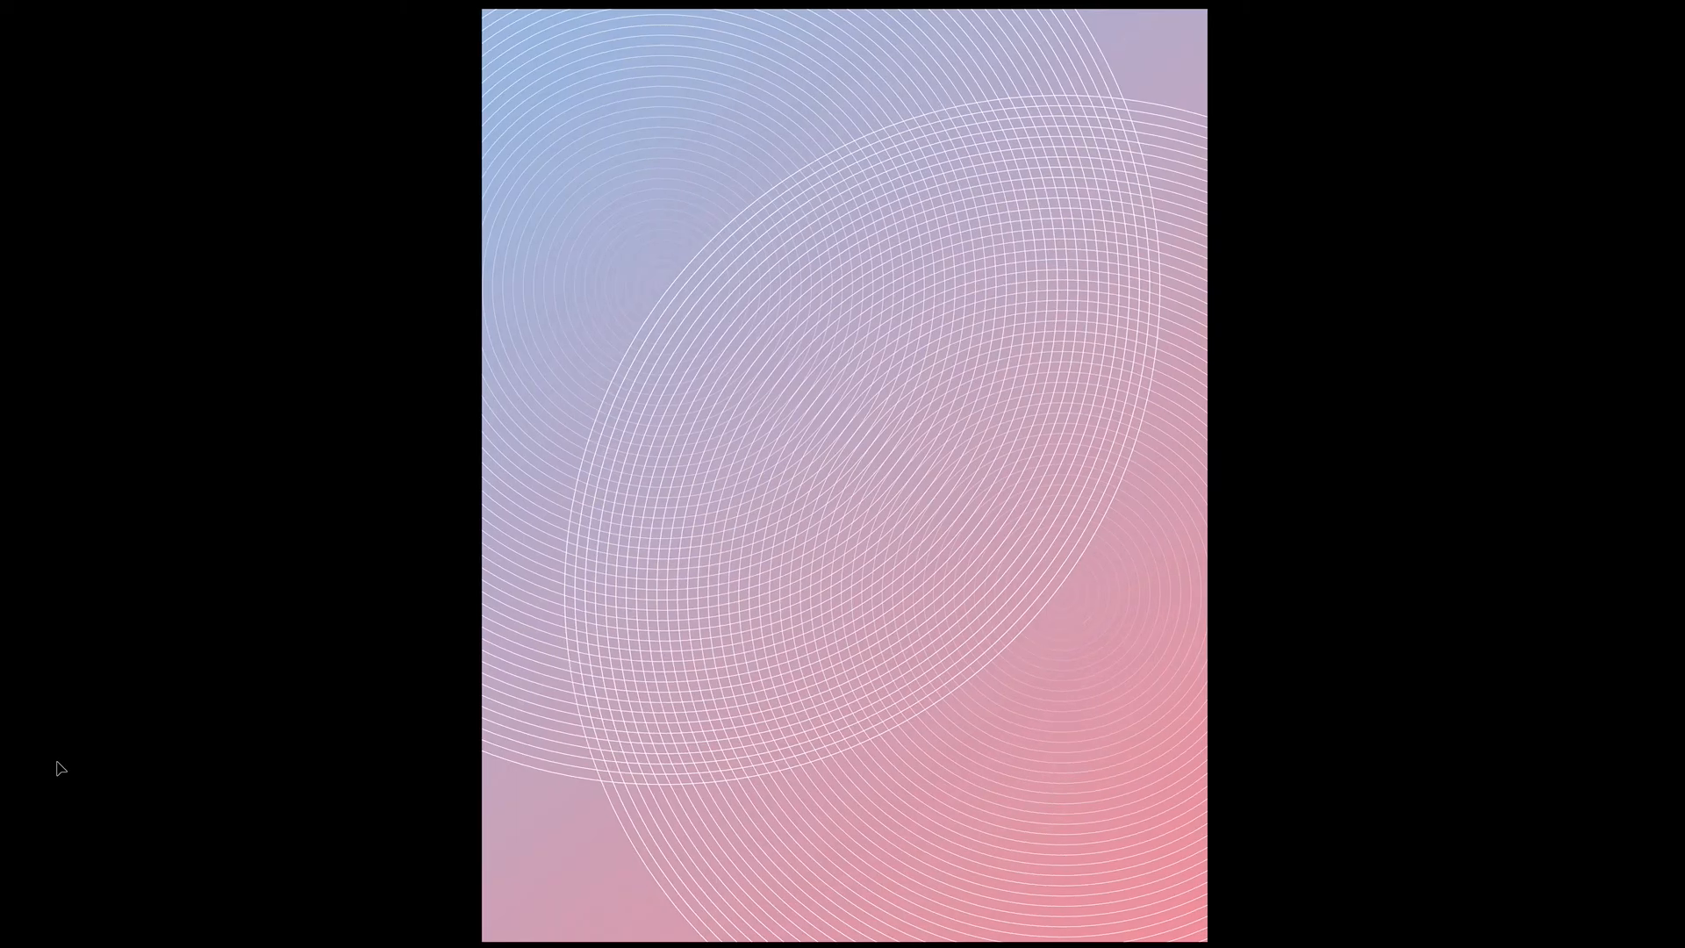